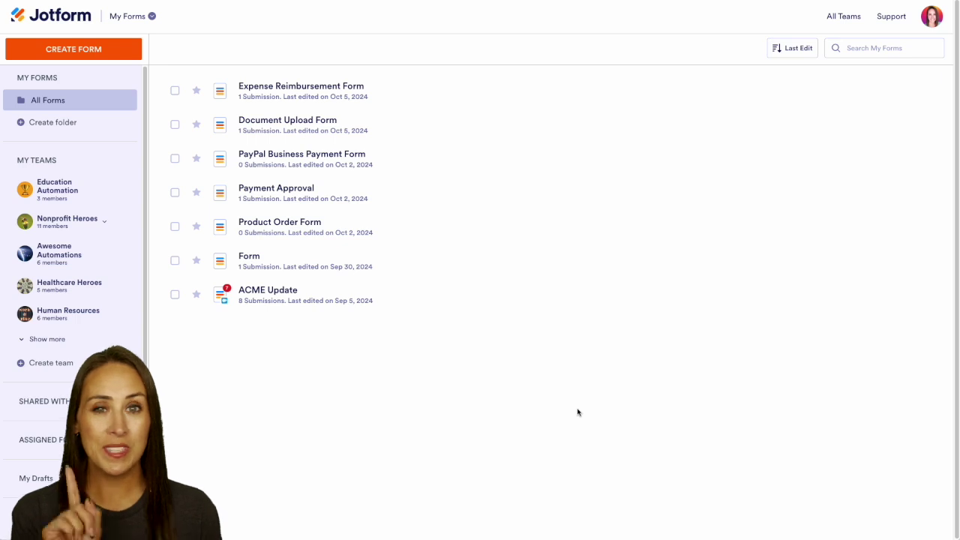
Open the workflow template gallery from My Workflows and search it for 'purchase order'
{"action": "left_click", "coordinate": [140, 20]}
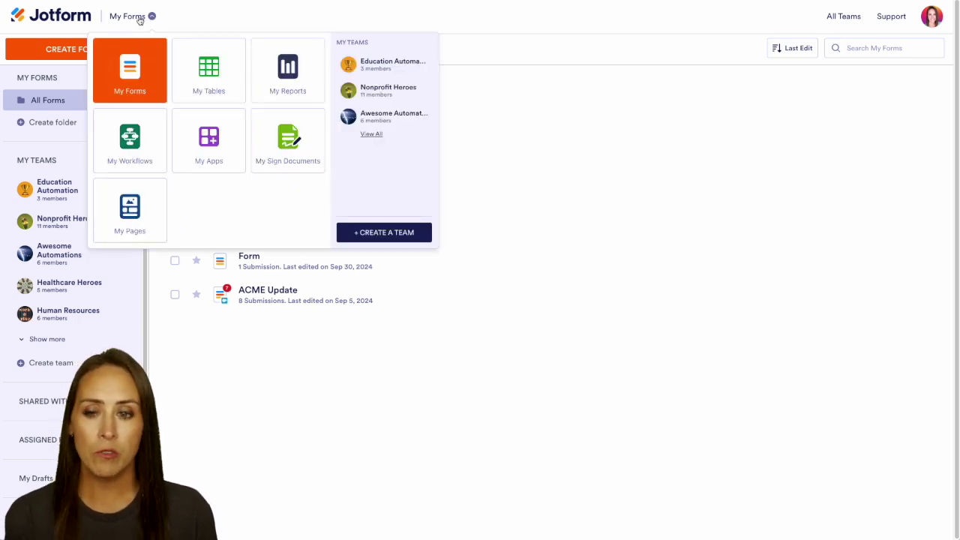
{"action": "left_click", "coordinate": [136, 148]}
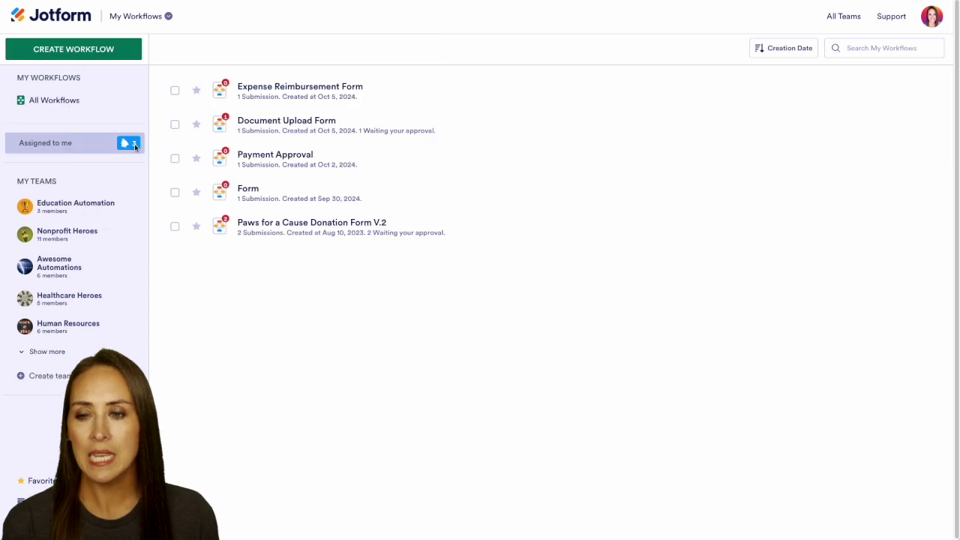
{"action": "left_click", "coordinate": [99, 54]}
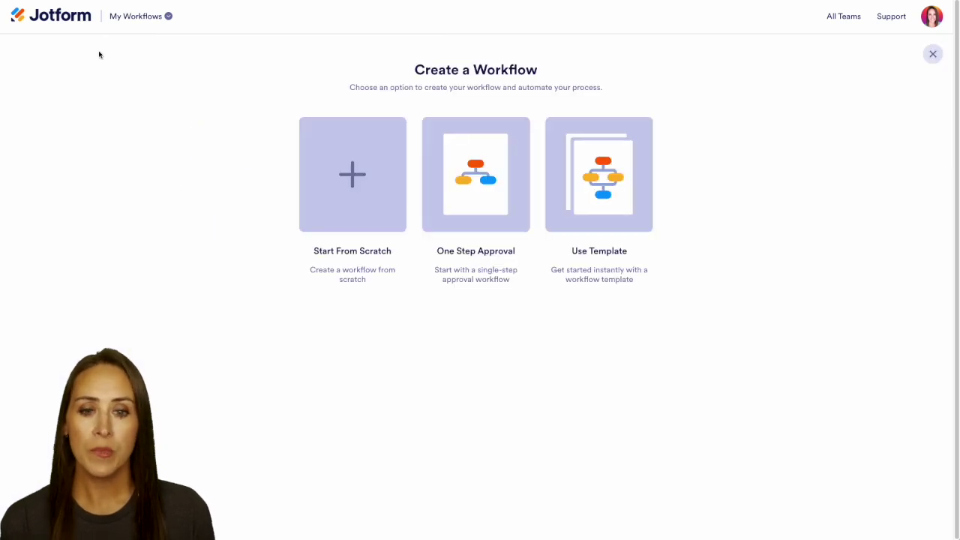
{"action": "left_click", "coordinate": [618, 183]}
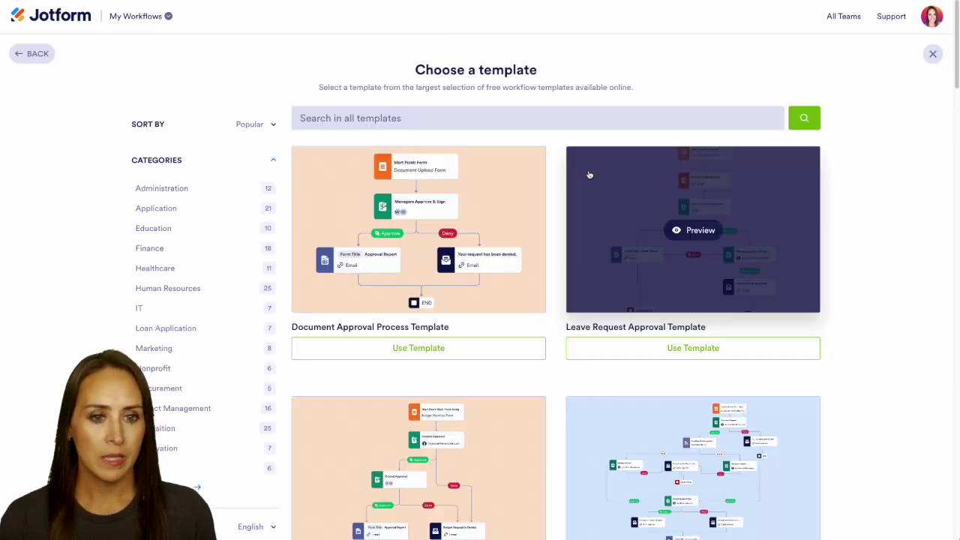
{"action": "left_click", "coordinate": [505, 118]}
{"action": "type", "text": "purchase order"}
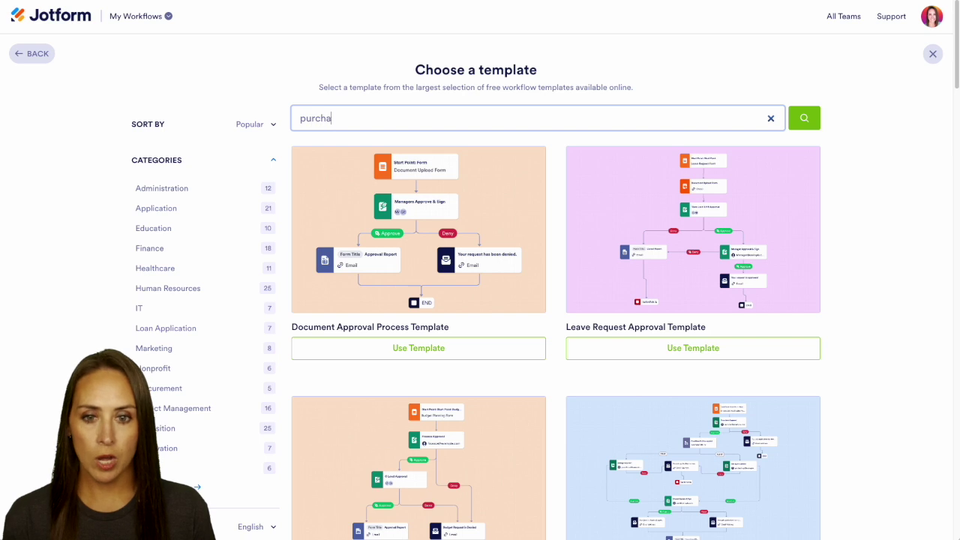
{"action": "key", "text": "Return"}
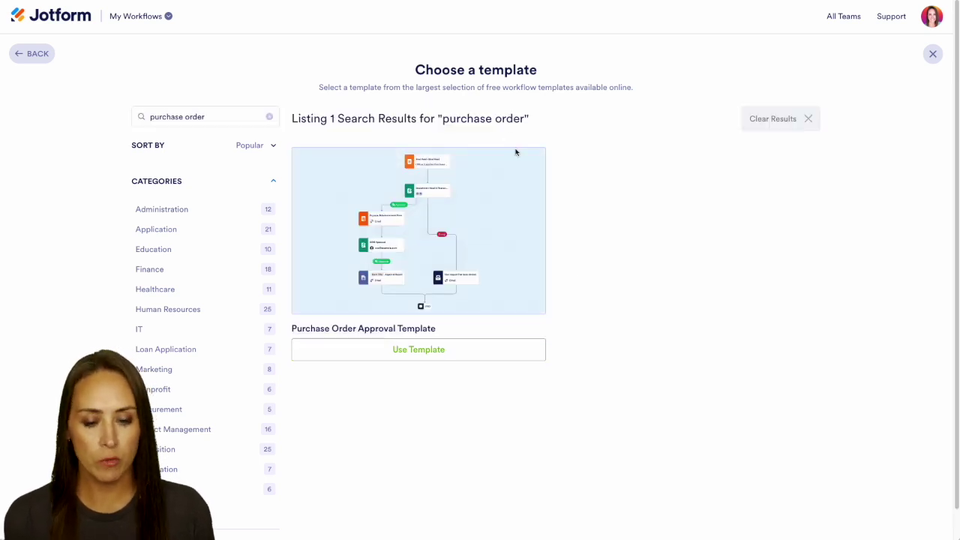
Use the Purchase Order Approval Template and scroll through its starting Office Supplies Purchase Request Form
{"action": "left_click", "coordinate": [391, 356]}
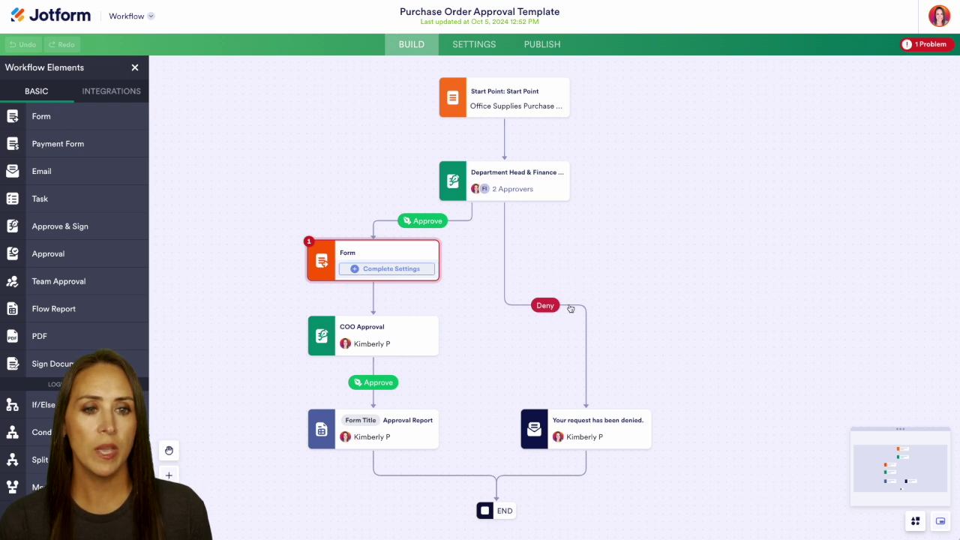
{"action": "mouse_move", "coordinate": [540, 103]}
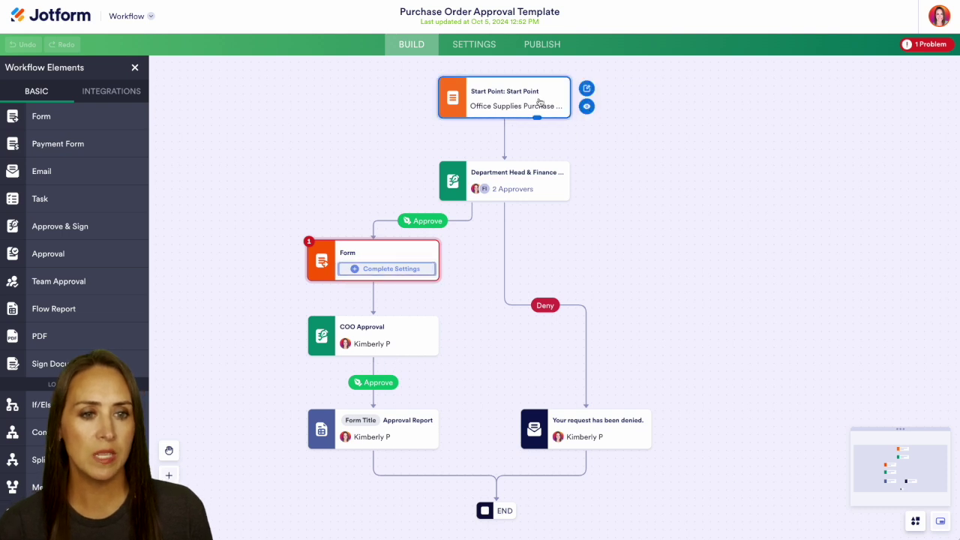
{"action": "left_click", "coordinate": [593, 90]}
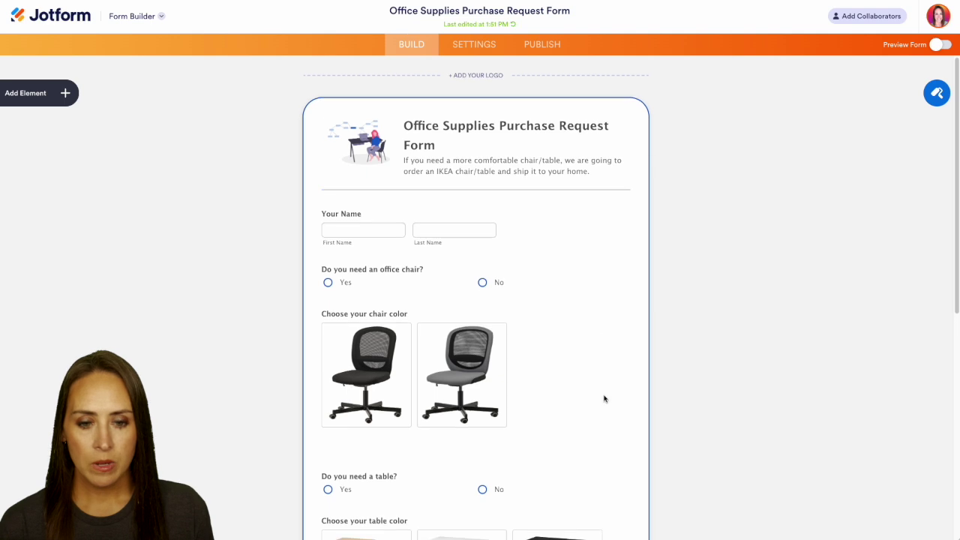
{"action": "scroll", "coordinate": [607, 398], "scroll_direction": "down", "scroll_amount": 2}
{"action": "scroll", "coordinate": [608, 399], "scroll_direction": "down", "scroll_amount": 4}
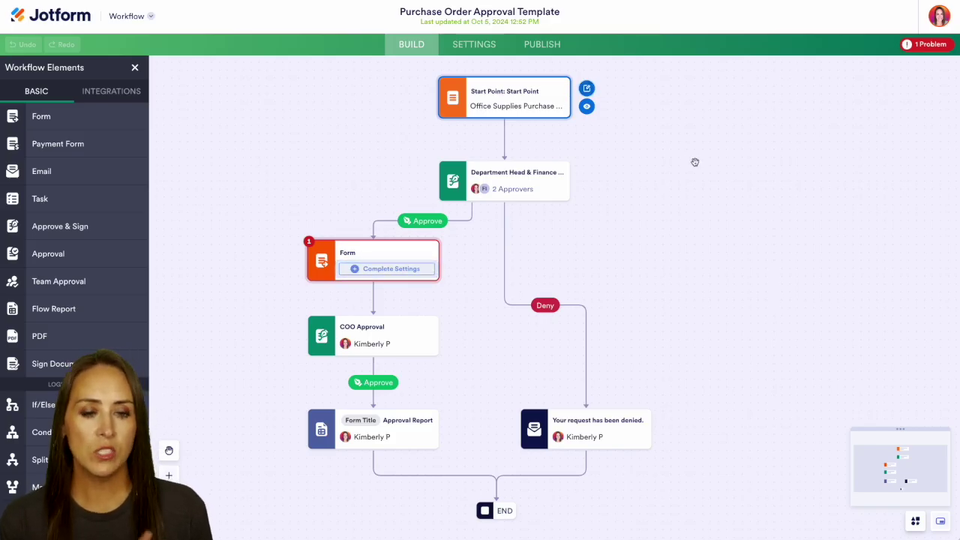
Set Department Head & Finance to require signatures on Deny and complete after one person responds
{"action": "left_click", "coordinate": [530, 171]}
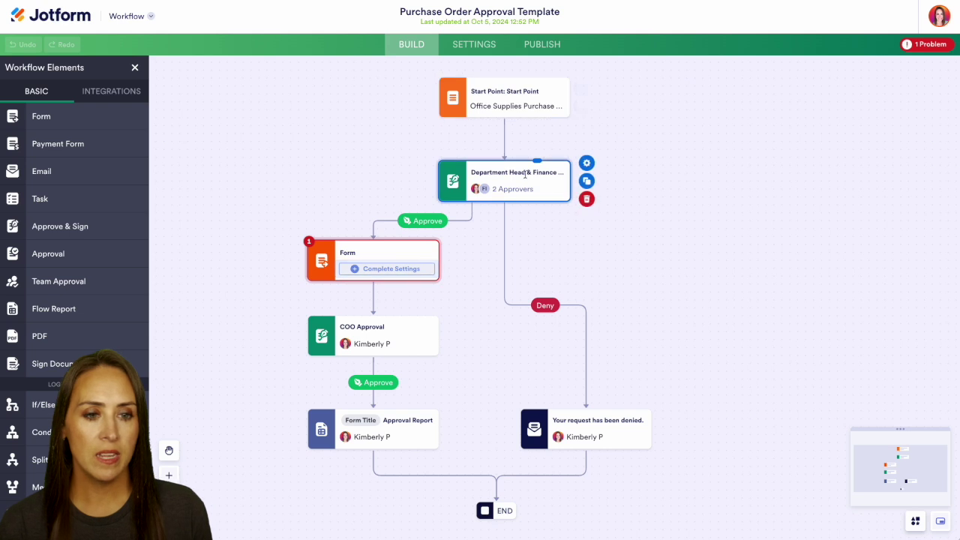
{"action": "left_click", "coordinate": [602, 165]}
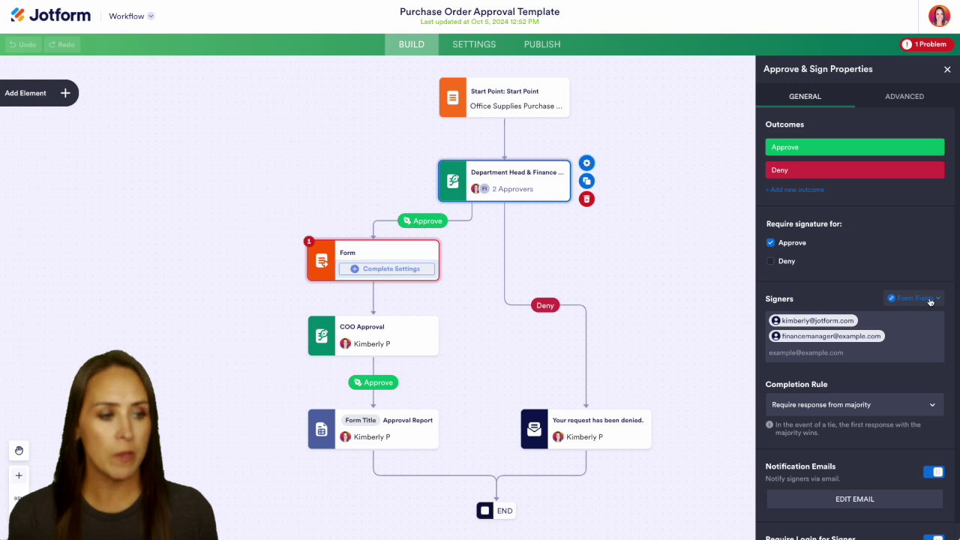
{"action": "left_click", "coordinate": [930, 300]}
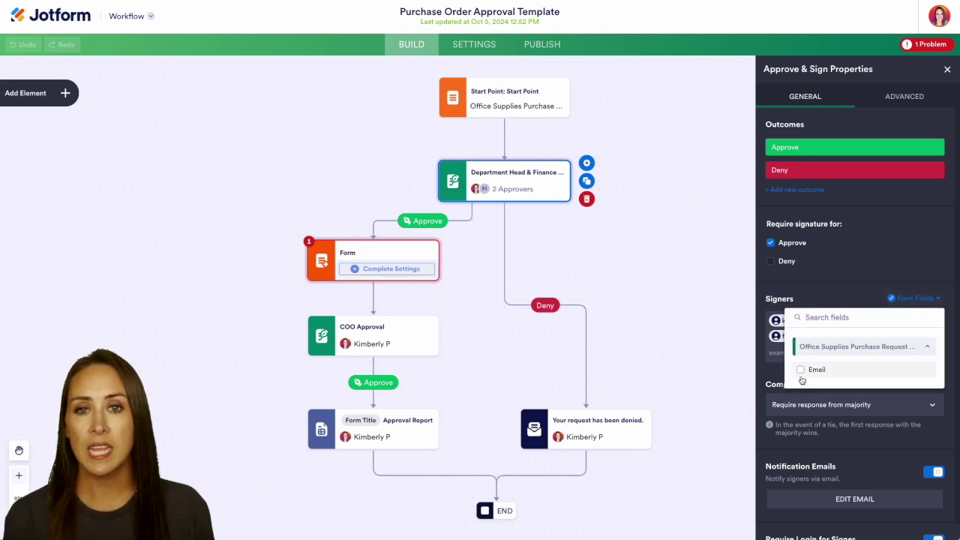
{"action": "left_click", "coordinate": [885, 261]}
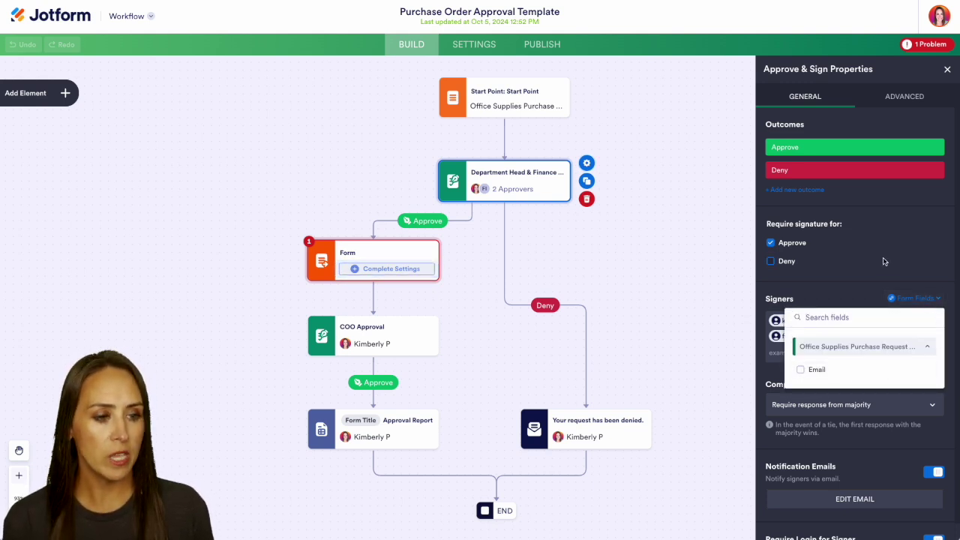
{"action": "scroll", "coordinate": [855, 333], "scroll_direction": "down", "scroll_amount": 1}
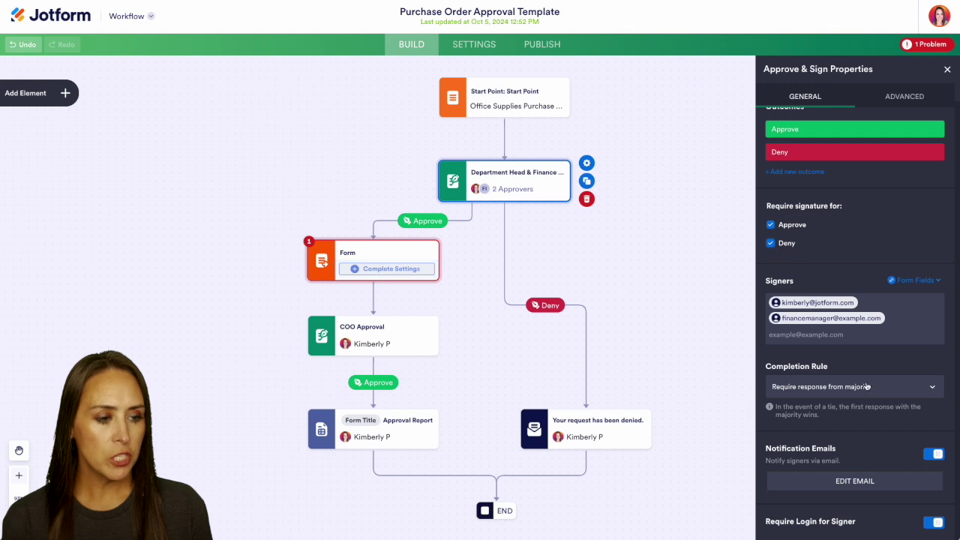
{"action": "left_click", "coordinate": [923, 387]}
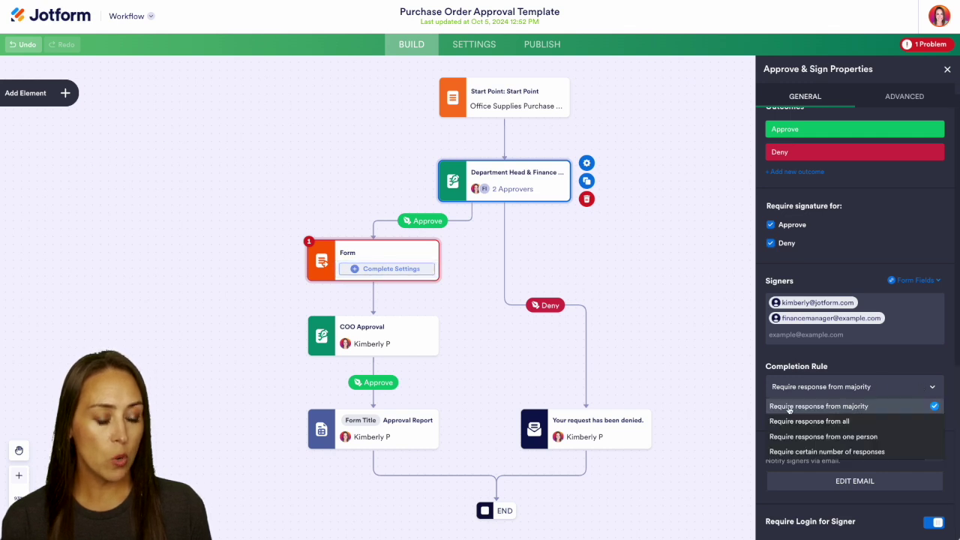
{"action": "left_click", "coordinate": [893, 439]}
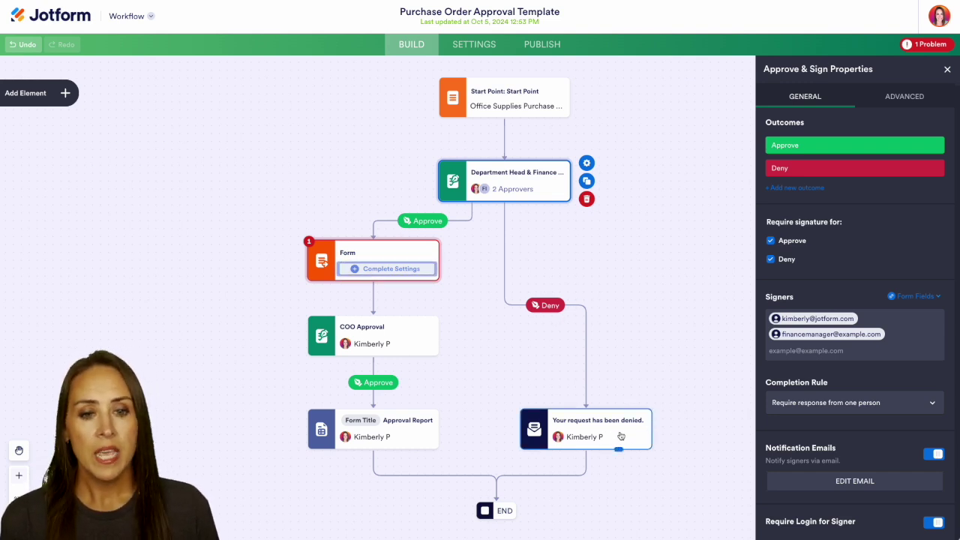
{"action": "left_click", "coordinate": [390, 255]}
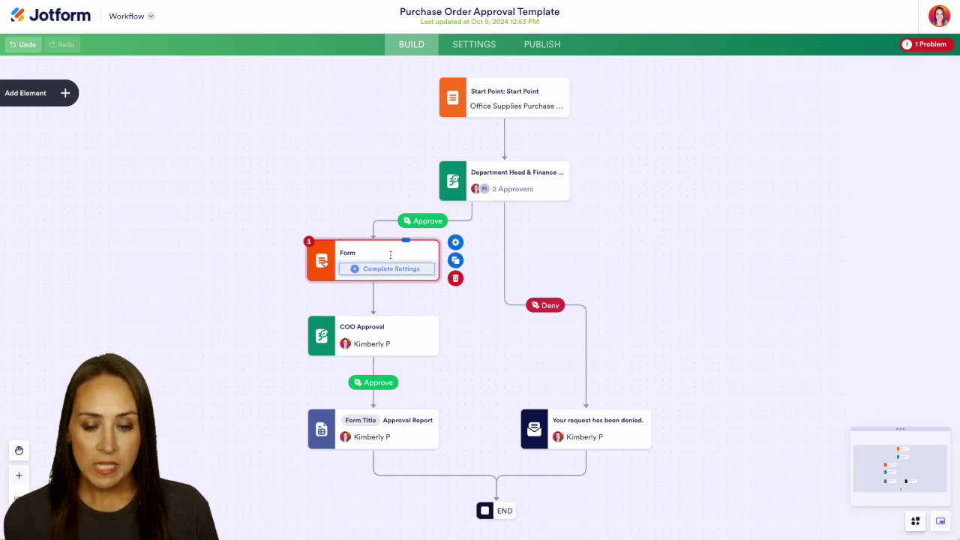
Open the COO Approval step's Approve & Sign Properties
{"action": "left_click", "coordinate": [401, 330]}
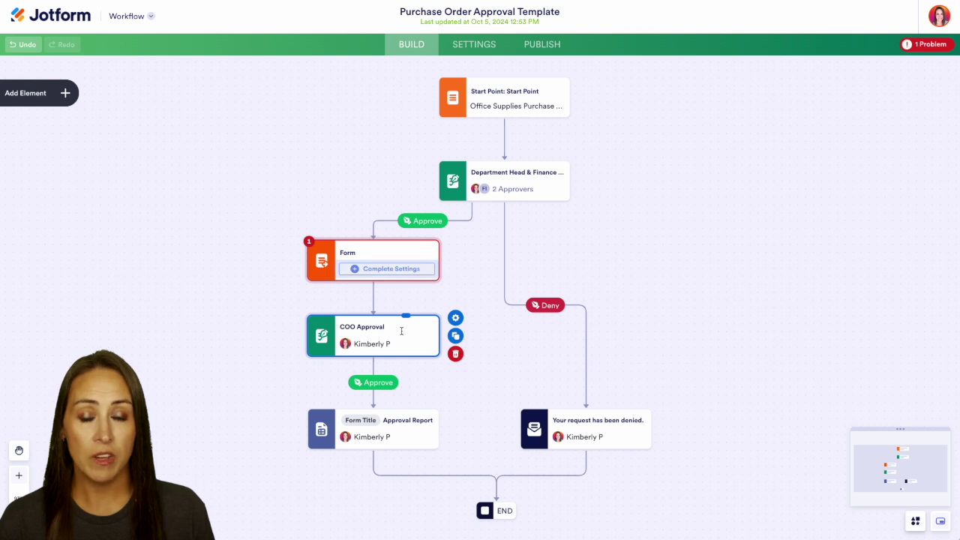
{"action": "left_click", "coordinate": [455, 319]}
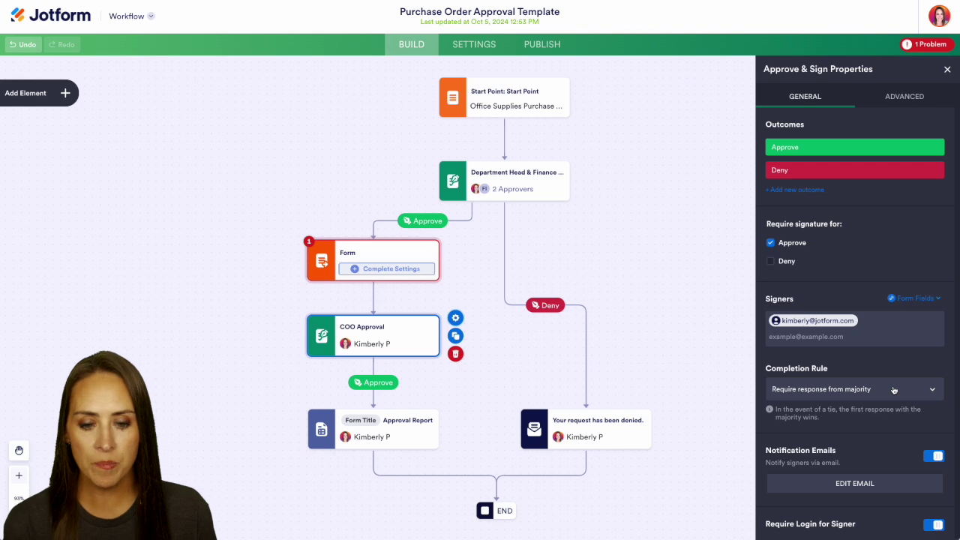
Make the Approval Report send submissions as a New Document PDF and save it
{"action": "left_click", "coordinate": [412, 431]}
{"action": "left_click", "coordinate": [455, 411]}
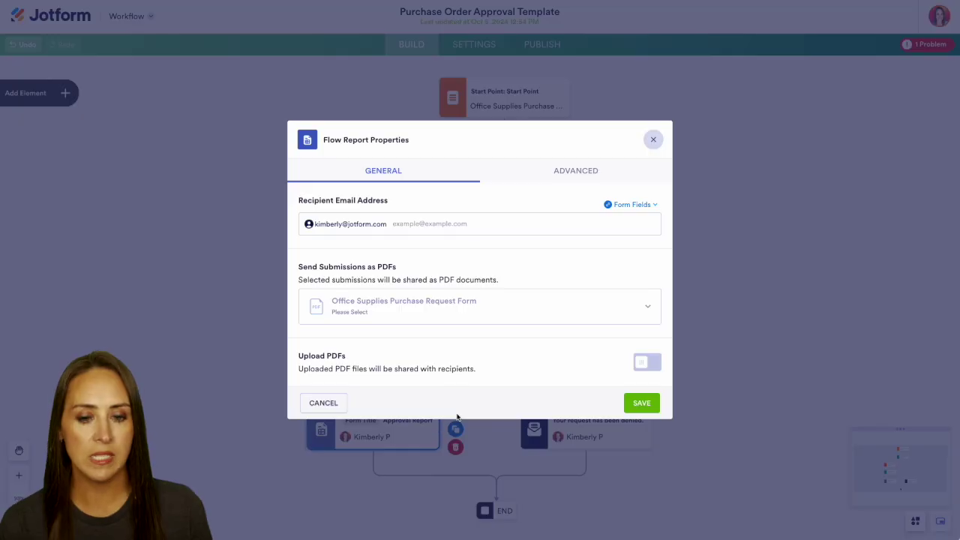
{"action": "left_click", "coordinate": [634, 315]}
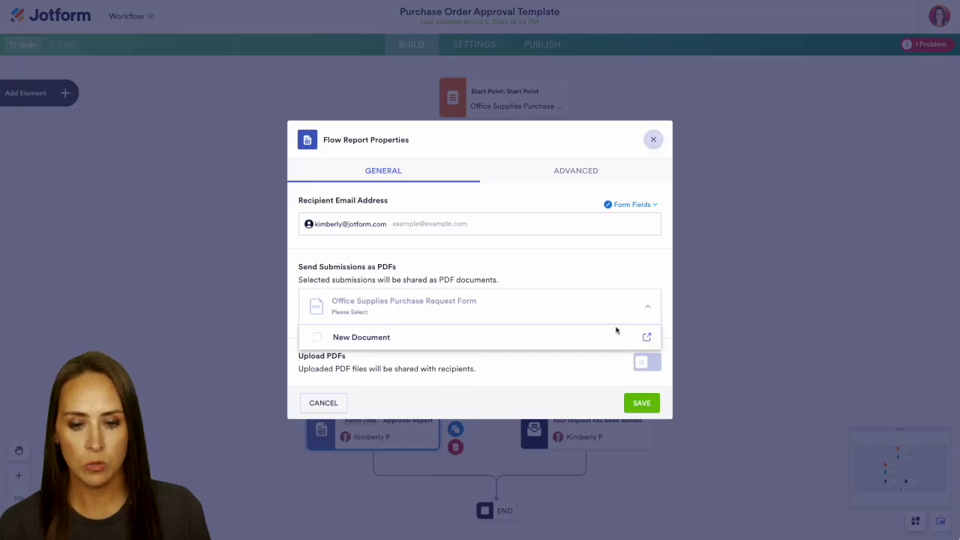
{"action": "left_click", "coordinate": [317, 337]}
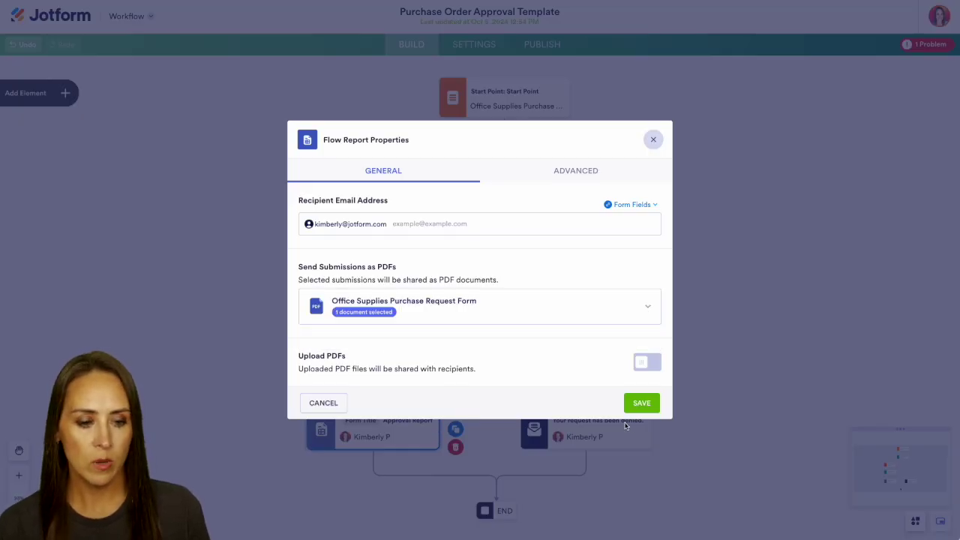
{"action": "left_click", "coordinate": [645, 402]}
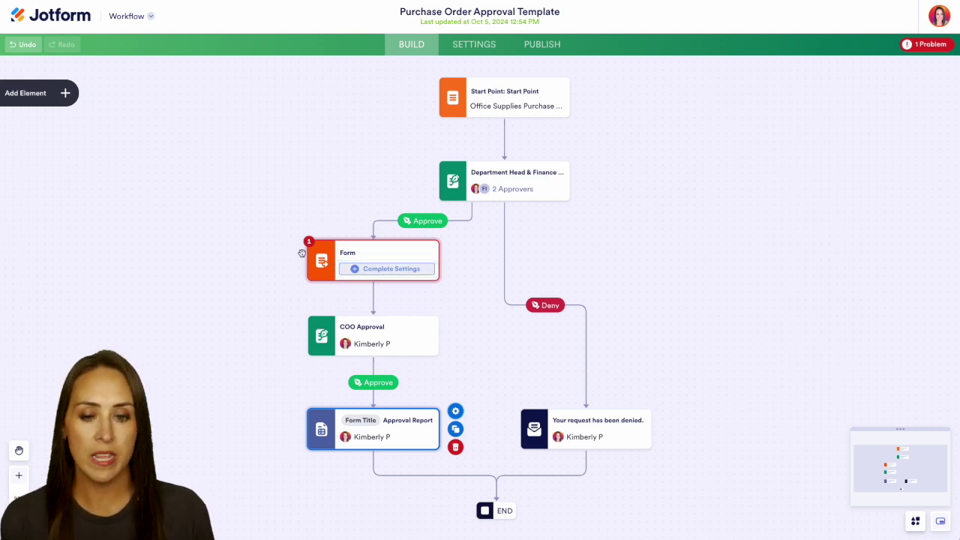
Create a new blank Classic Form from scratch
{"action": "left_click", "coordinate": [43, 20]}
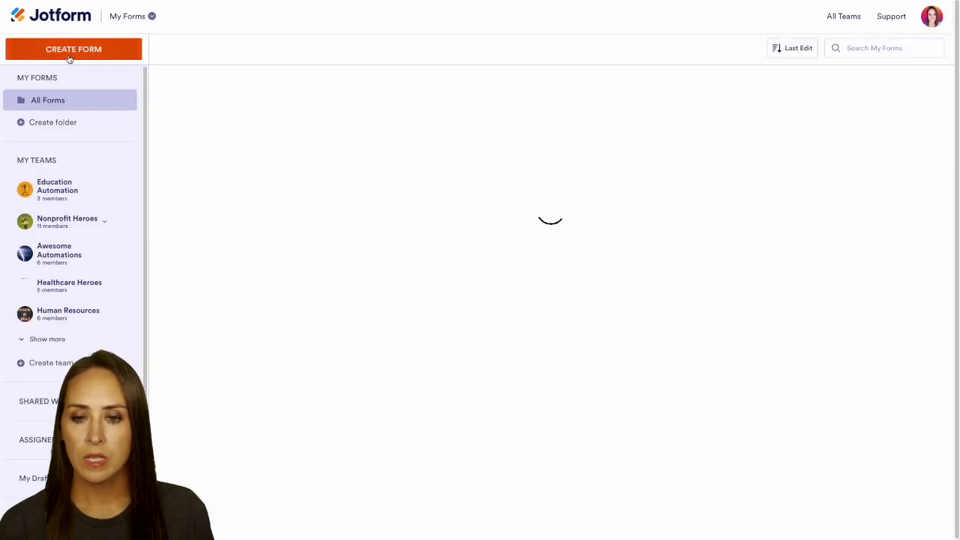
{"action": "left_click", "coordinate": [69, 50]}
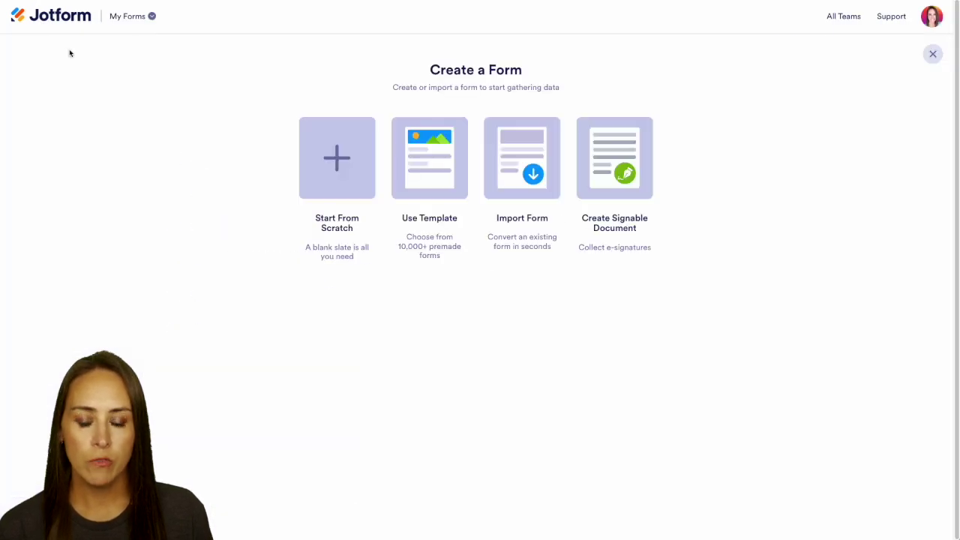
{"action": "left_click", "coordinate": [333, 178]}
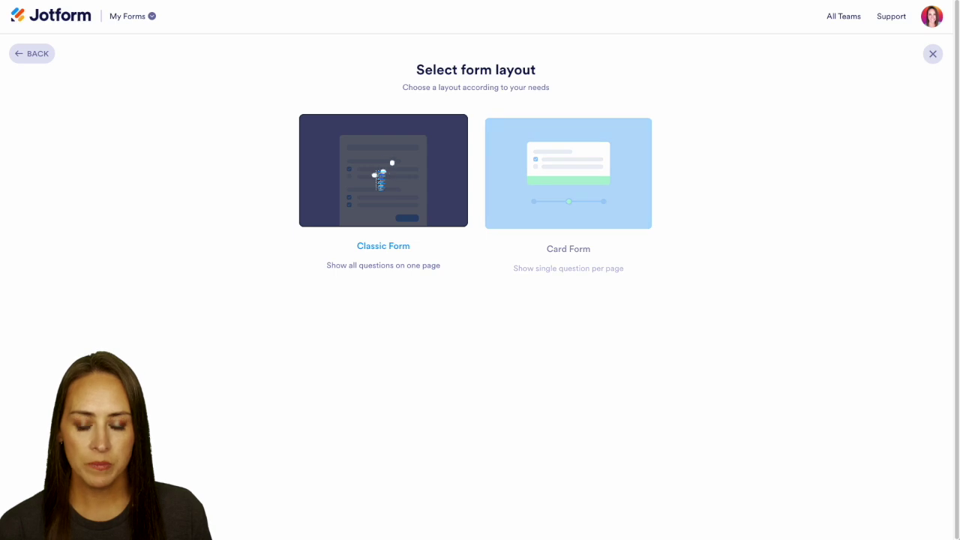
{"action": "left_click", "coordinate": [379, 179]}
Add a Full Name field and a 'Reason for request' Short Text question, and give the heading the same title
{"action": "left_click", "coordinate": [59, 93]}
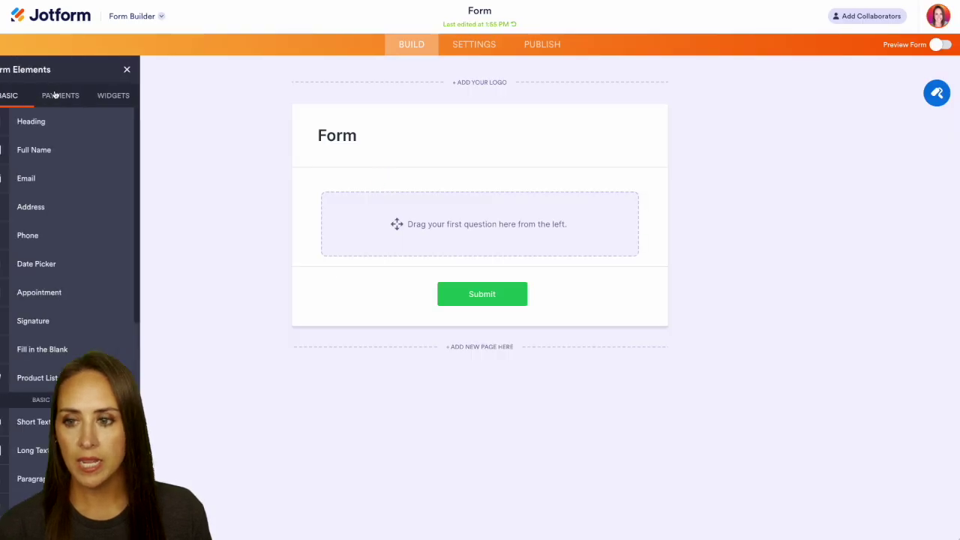
{"action": "left_click", "coordinate": [58, 147]}
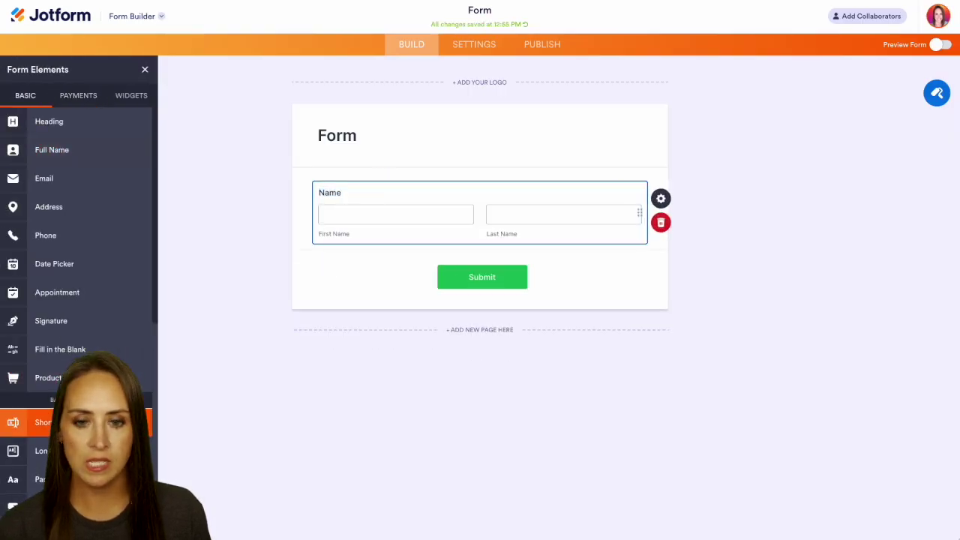
{"action": "left_click", "coordinate": [45, 423]}
{"action": "triple_click", "coordinate": [353, 266]}
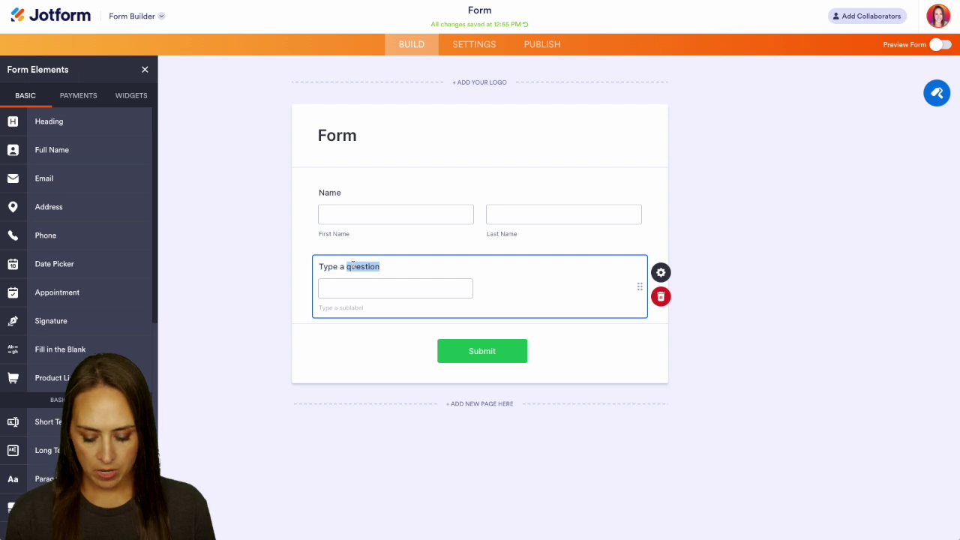
{"action": "type", "text": "Reason for reque"}
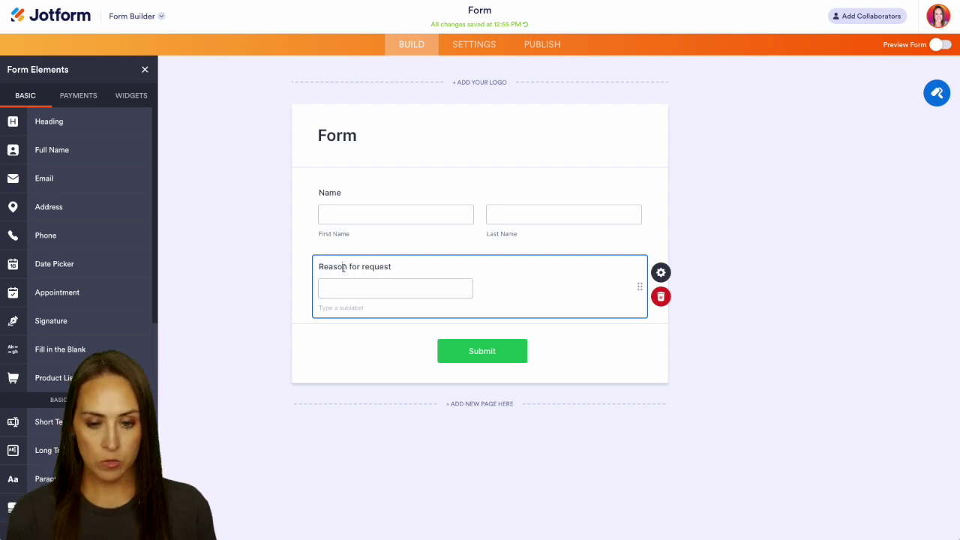
{"action": "triple_click", "coordinate": [343, 267]}
{"action": "key", "text": "ctrl+c"}
{"action": "left_click", "coordinate": [336, 132]}
{"action": "key", "text": "ctrl+v"}
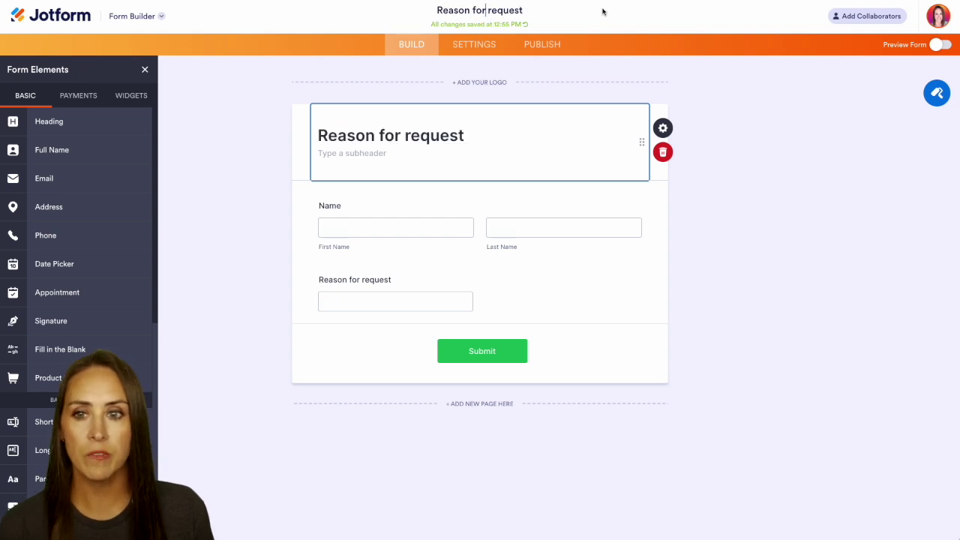
Attach the Reason for request form to the workflow's unconfigured form step, save, and go to Publish
{"action": "left_click", "coordinate": [70, 23]}
{"action": "left_click", "coordinate": [129, 18]}
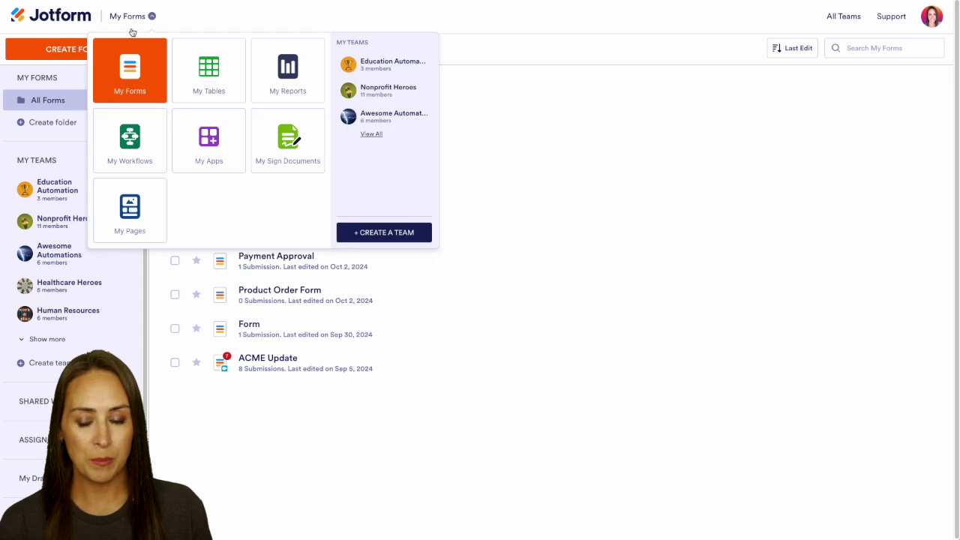
{"action": "left_click", "coordinate": [138, 143]}
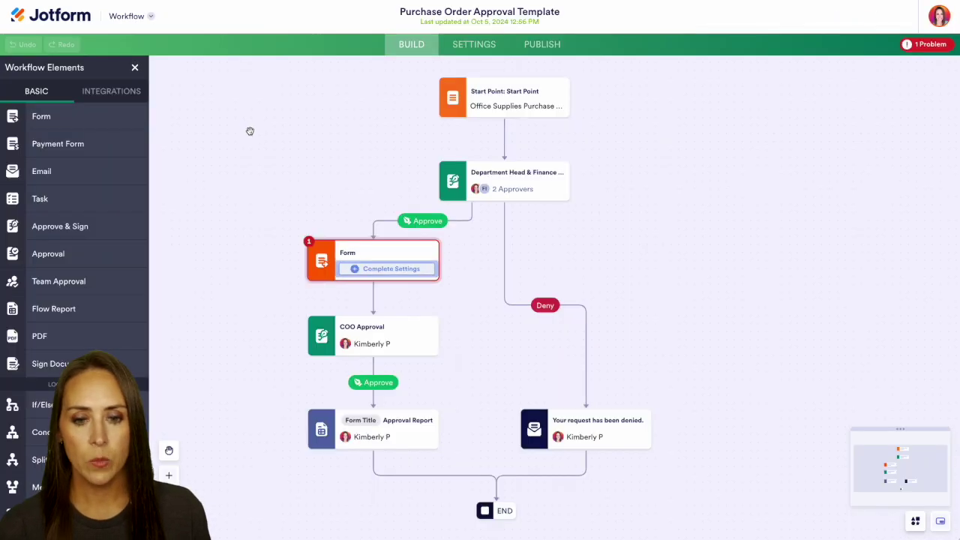
{"action": "left_click", "coordinate": [403, 272]}
{"action": "left_click", "coordinate": [448, 273]}
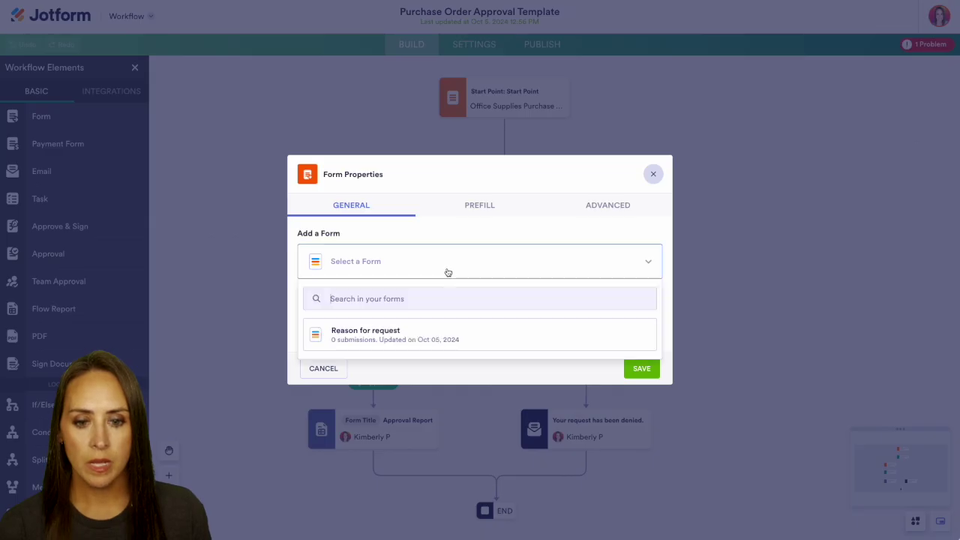
{"action": "left_click", "coordinate": [452, 341]}
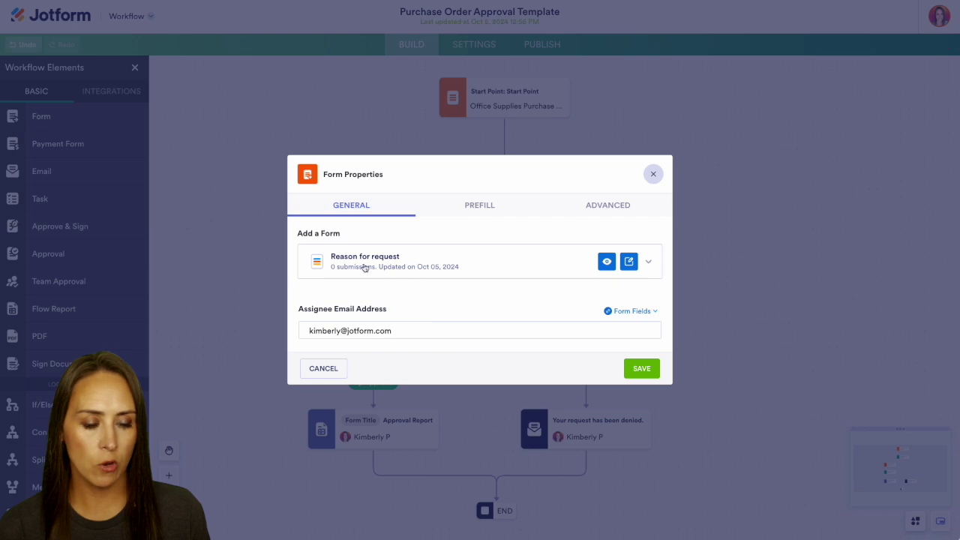
{"action": "left_click", "coordinate": [639, 369]}
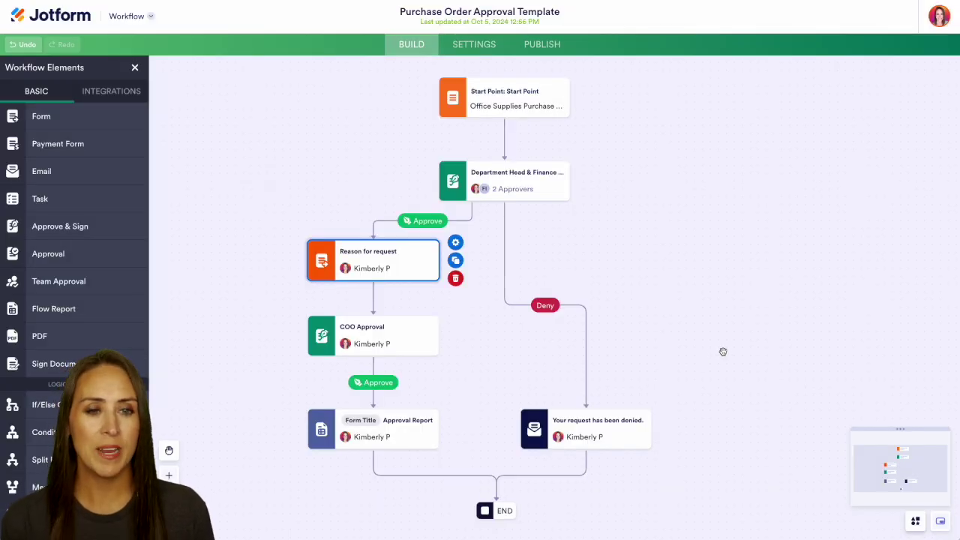
{"action": "left_click", "coordinate": [555, 52]}
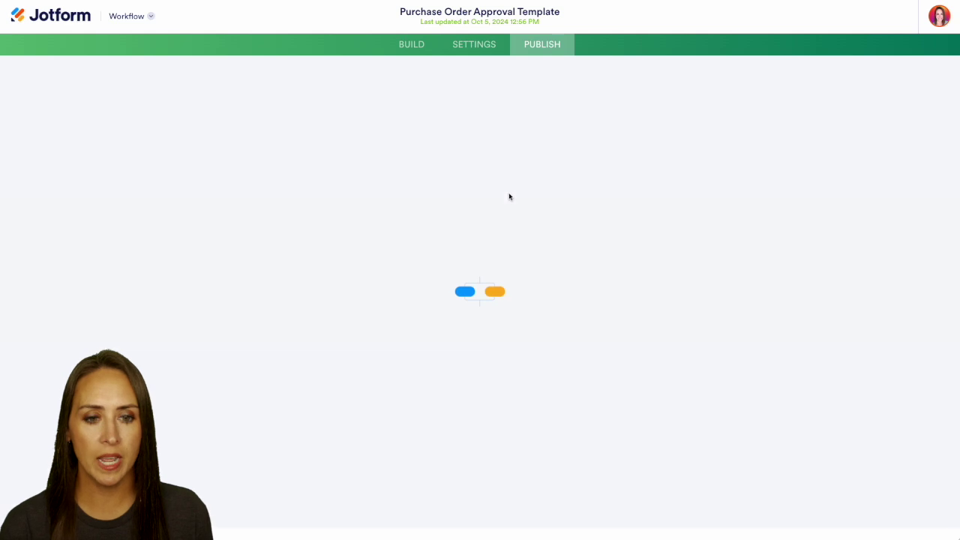
Open the live request form, enter the requester's name, and choose a grey chair and black table
{"action": "left_click", "coordinate": [486, 178]}
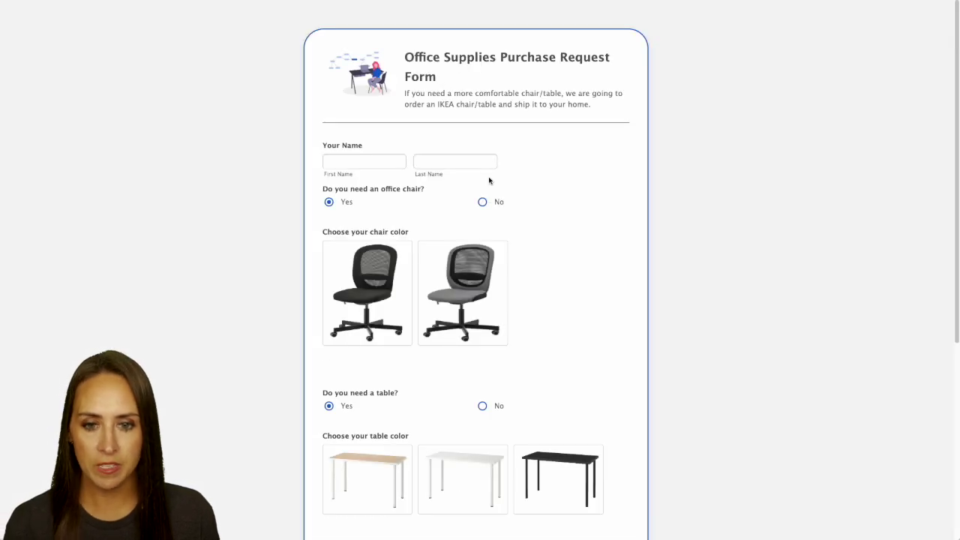
{"action": "left_click", "coordinate": [388, 164]}
{"action": "type", "text": "John"}
{"action": "key", "text": "Tab"}
{"action": "type", "text": "Sm"}
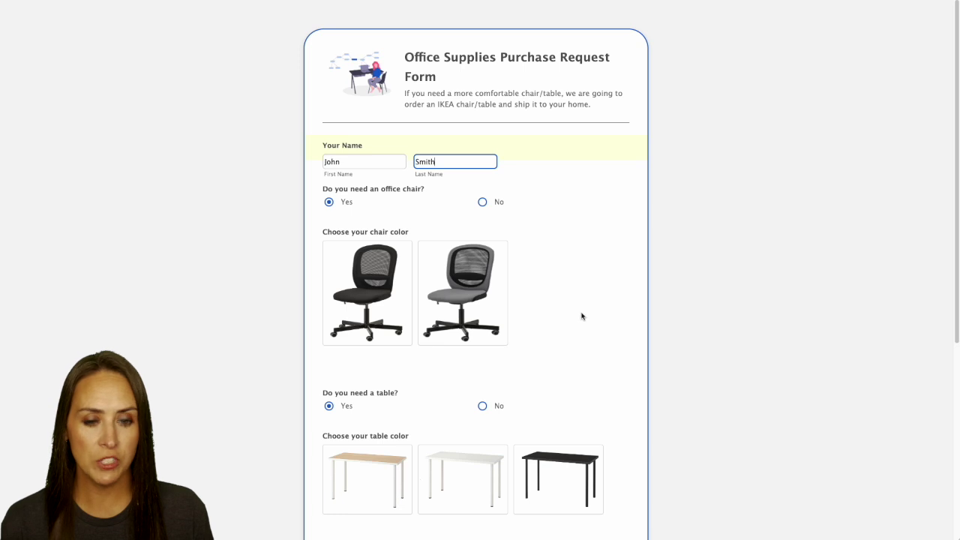
{"action": "left_click", "coordinate": [499, 308]}
{"action": "scroll", "coordinate": [636, 308], "scroll_direction": "down", "scroll_amount": 5}
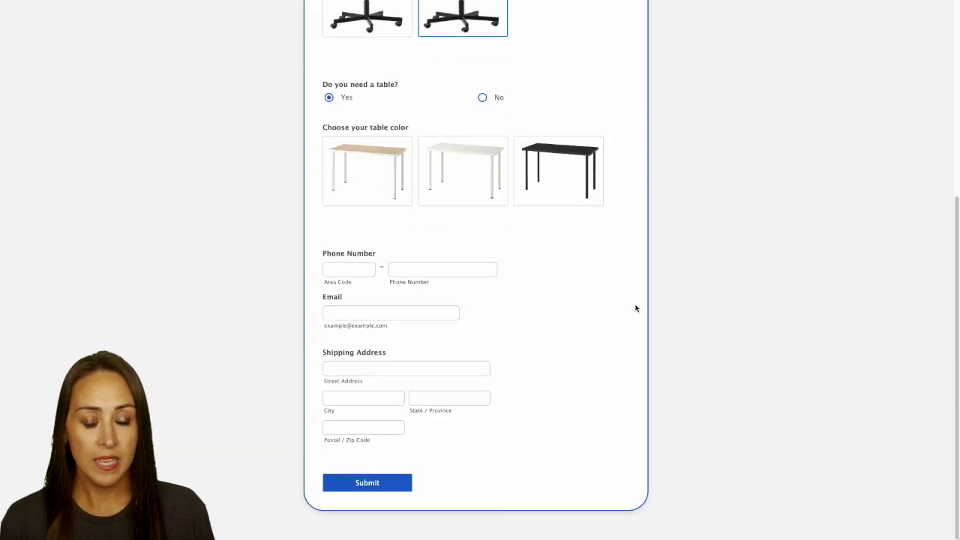
{"action": "left_click", "coordinate": [563, 171]}
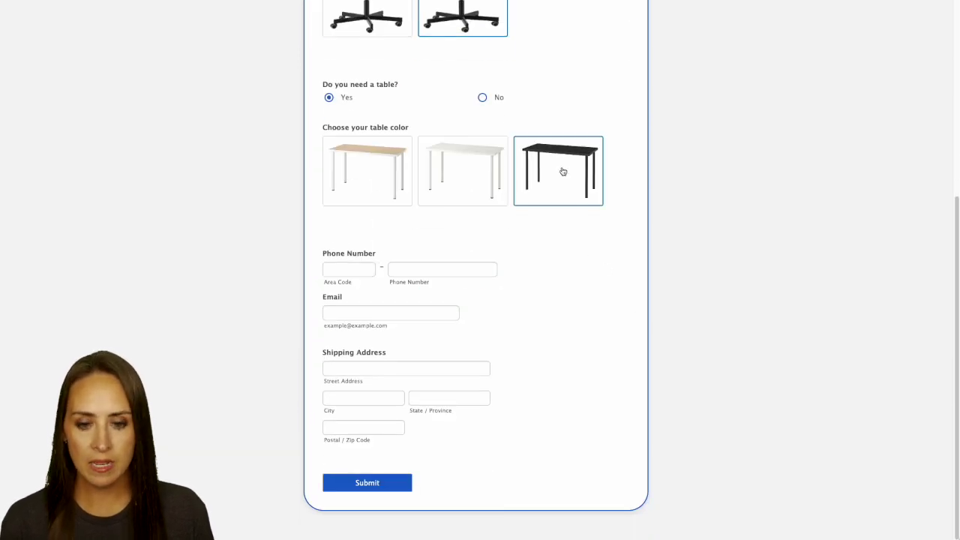
Fill in the requester's phone number, e-mail and shipping address, then submit the request
{"action": "left_click", "coordinate": [350, 269]}
{"action": "type", "text": "234234567"}
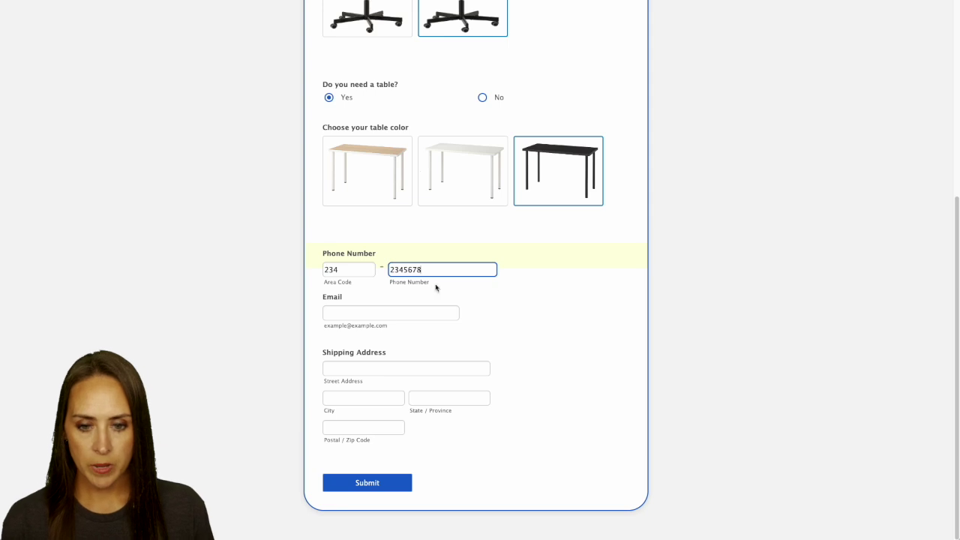
{"action": "left_click", "coordinate": [342, 315]}
{"action": "type", "text": "john@example.com"}
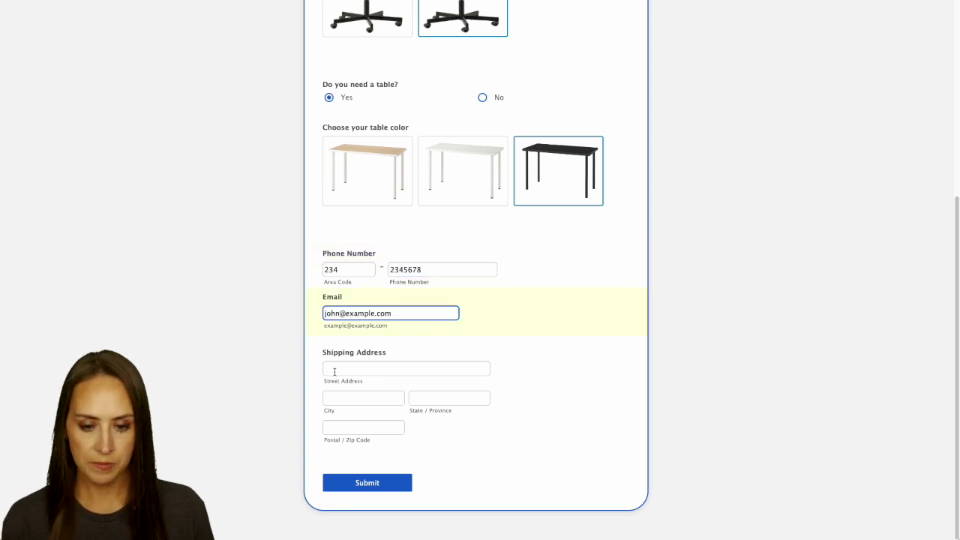
{"action": "left_click", "coordinate": [334, 371]}
{"action": "left_click", "coordinate": [364, 488]}
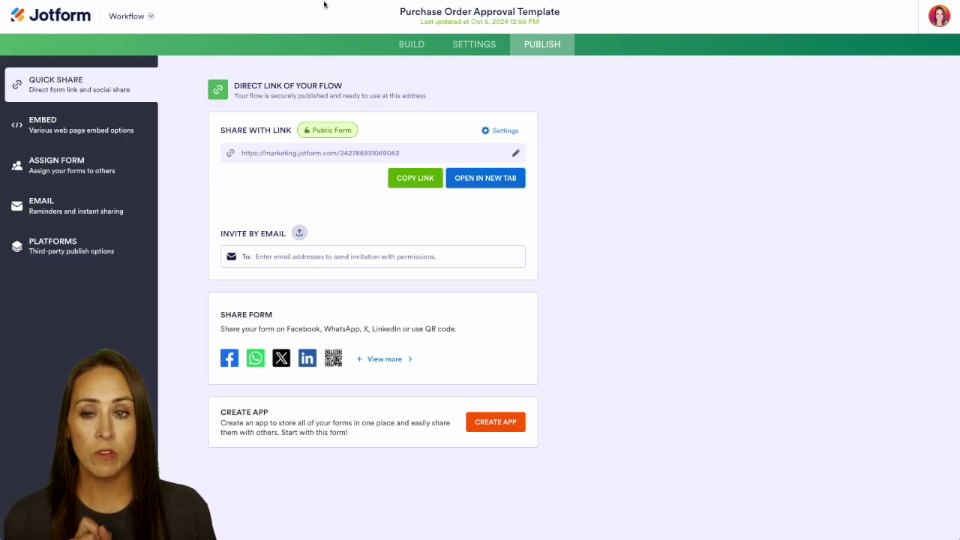
Open the Inbox and scroll the new submission down to its pending Department Head & Finance approval
{"action": "left_click", "coordinate": [133, 18]}
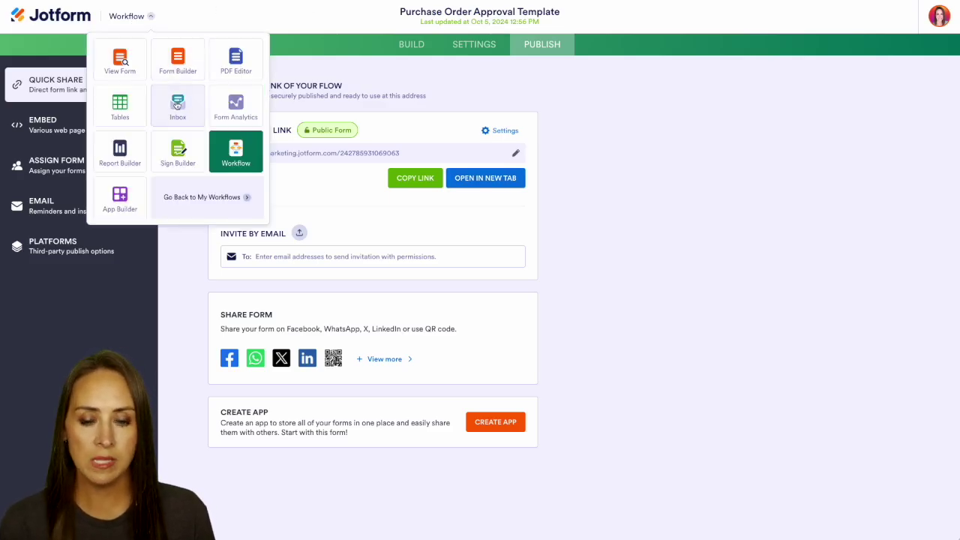
{"action": "left_click", "coordinate": [177, 103]}
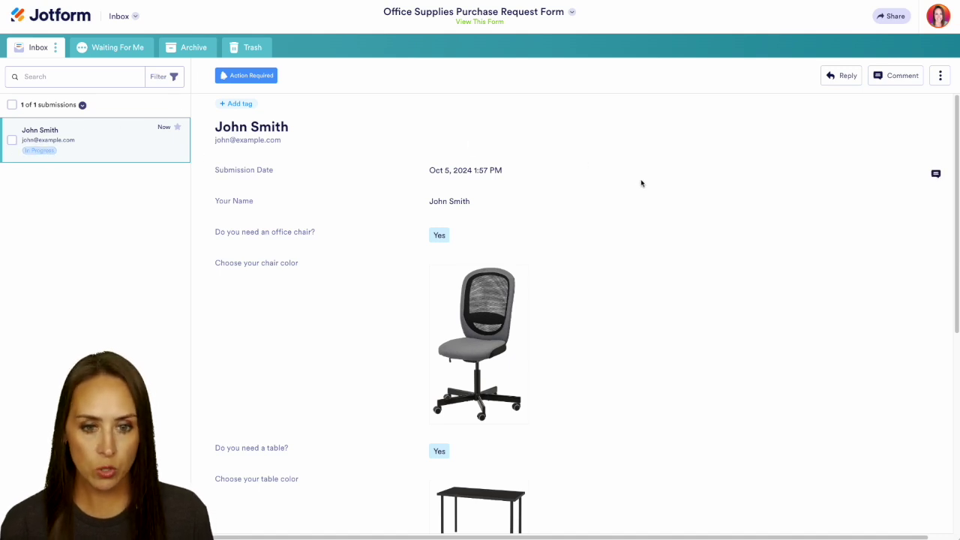
{"action": "scroll", "coordinate": [640, 183], "scroll_direction": "down", "scroll_amount": 2}
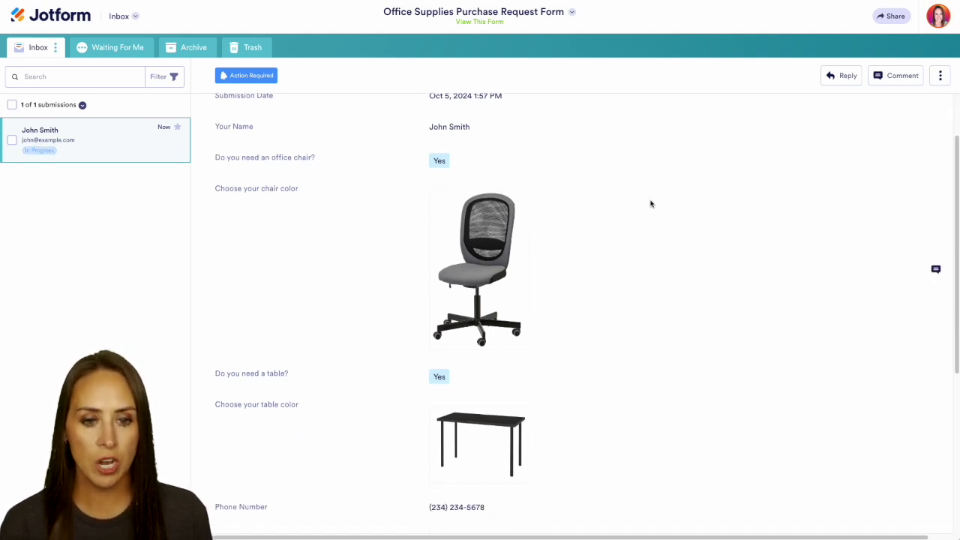
{"action": "scroll", "coordinate": [650, 203], "scroll_direction": "down", "scroll_amount": 5}
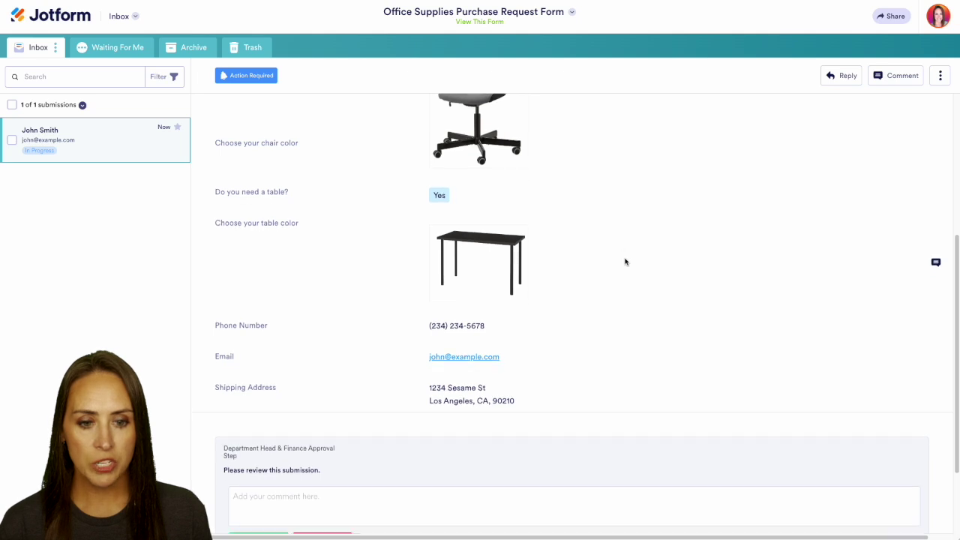
{"action": "scroll", "coordinate": [631, 301], "scroll_direction": "down", "scroll_amount": 3}
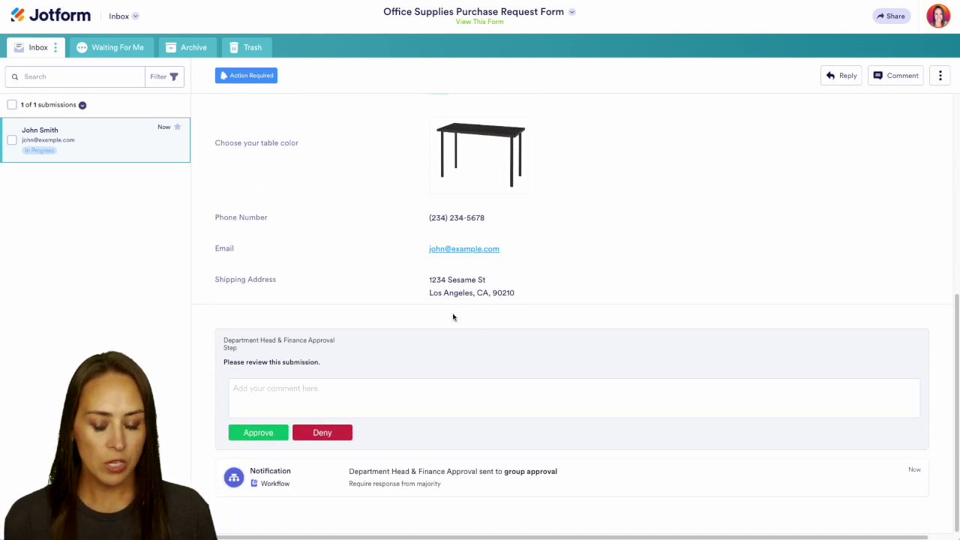
Approve the Department Head & Finance step with a drawn signature
{"action": "left_click", "coordinate": [258, 433]}
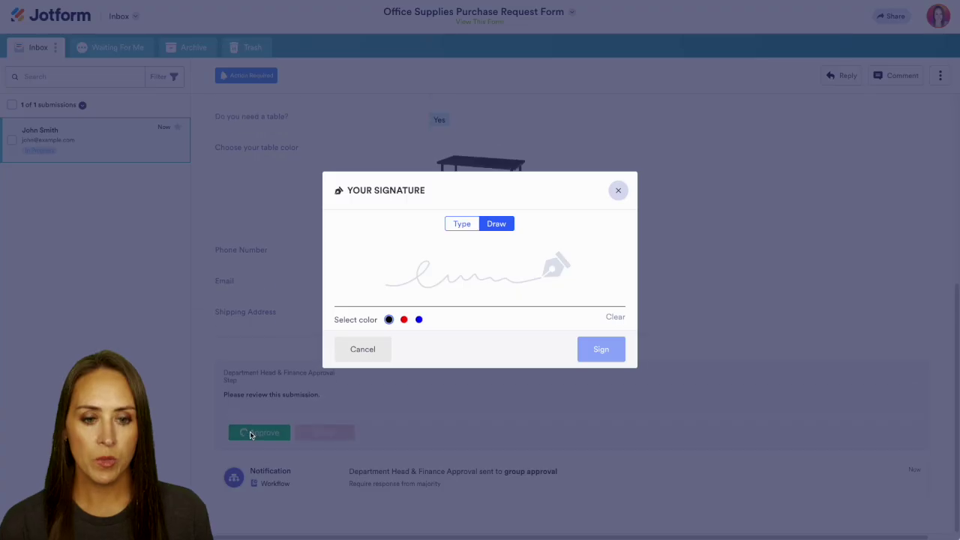
{"action": "left_click_drag", "start_coordinate": [482, 263], "coordinate": [546, 273]}
{"action": "left_click", "coordinate": [590, 350]}
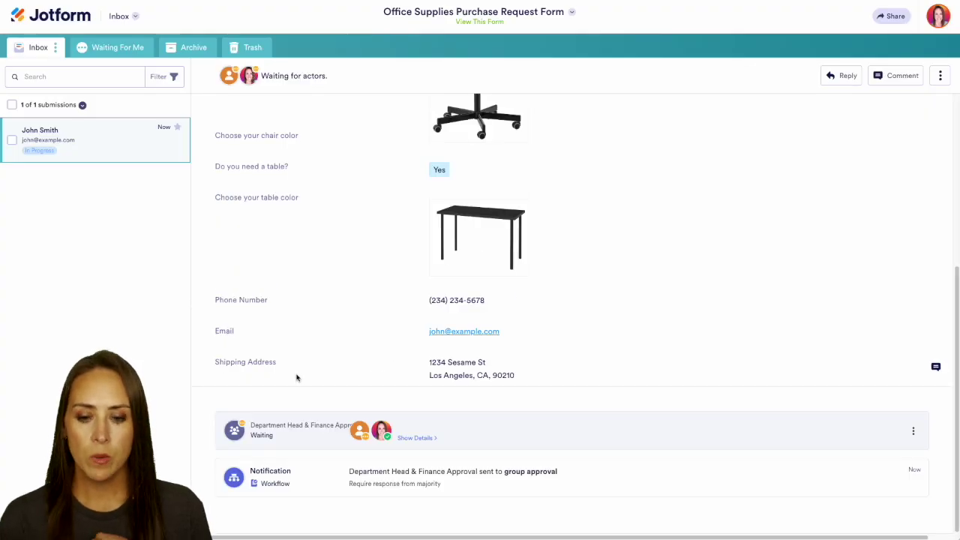
Take over the finance manager's pending approval and approve it with a signature
{"action": "left_click", "coordinate": [416, 438]}
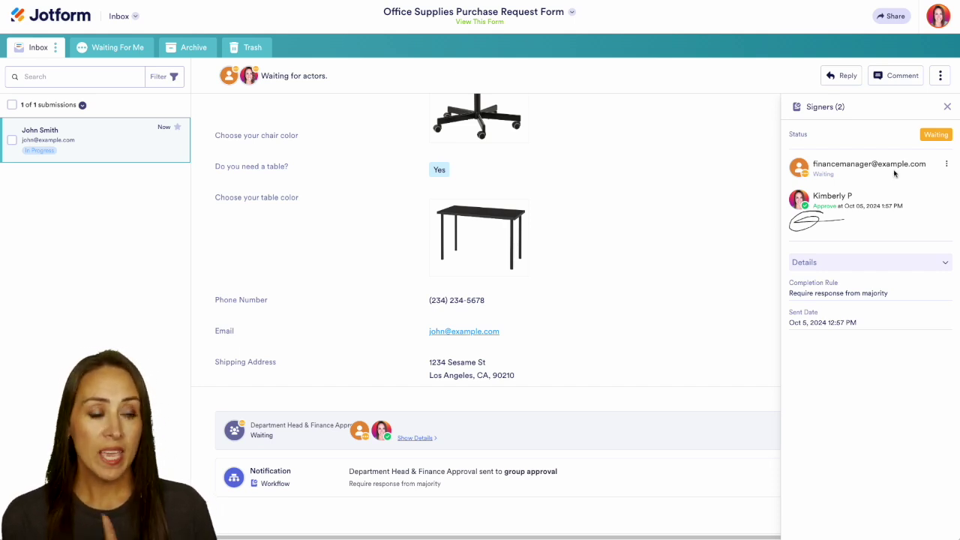
{"action": "left_click", "coordinate": [947, 163]}
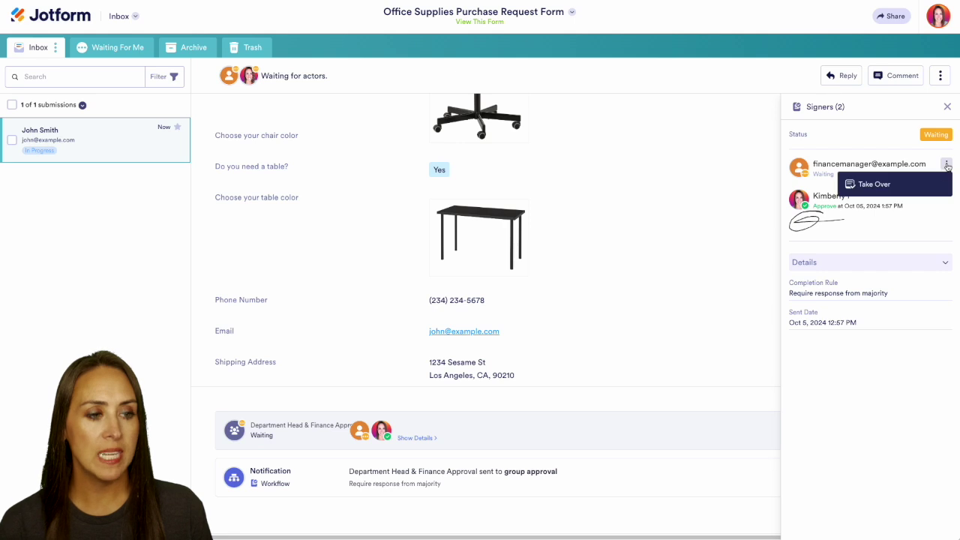
{"action": "left_click", "coordinate": [870, 185]}
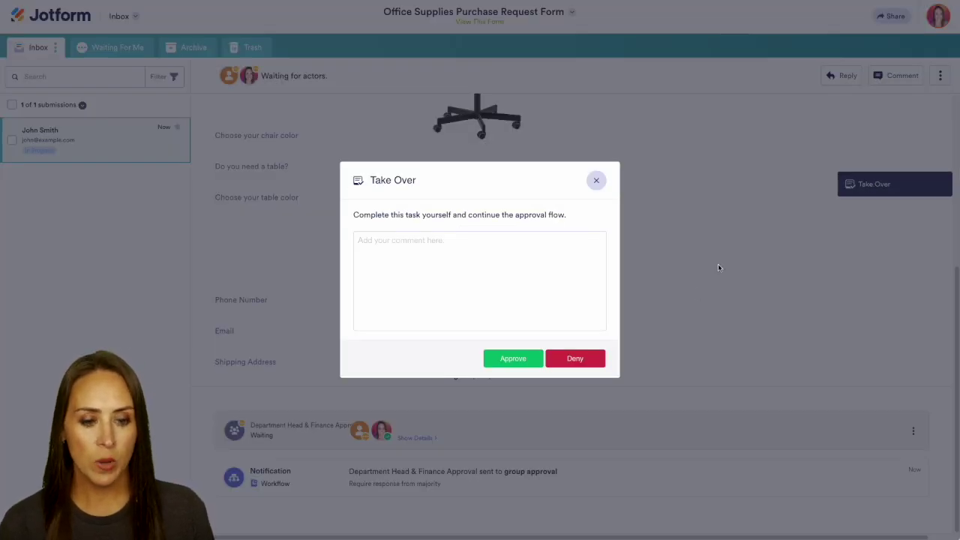
{"action": "left_click", "coordinate": [511, 359]}
{"action": "left_click_drag", "start_coordinate": [435, 257], "coordinate": [532, 270]}
{"action": "left_click", "coordinate": [589, 350]}
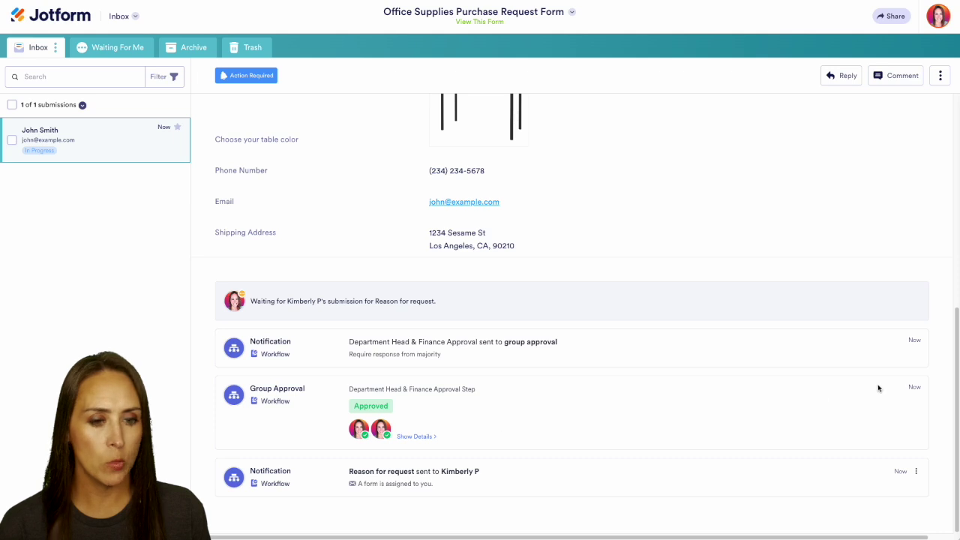
Open the form from the assignment email, enter the last name and reason 'Aged furniture', and submit
{"action": "key", "text": "super+Tab"}
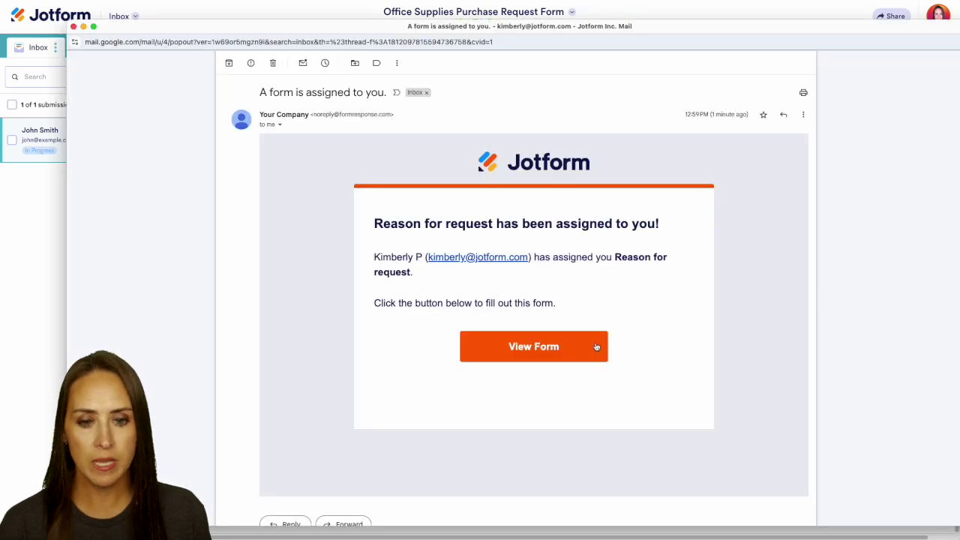
{"action": "left_click", "coordinate": [529, 353]}
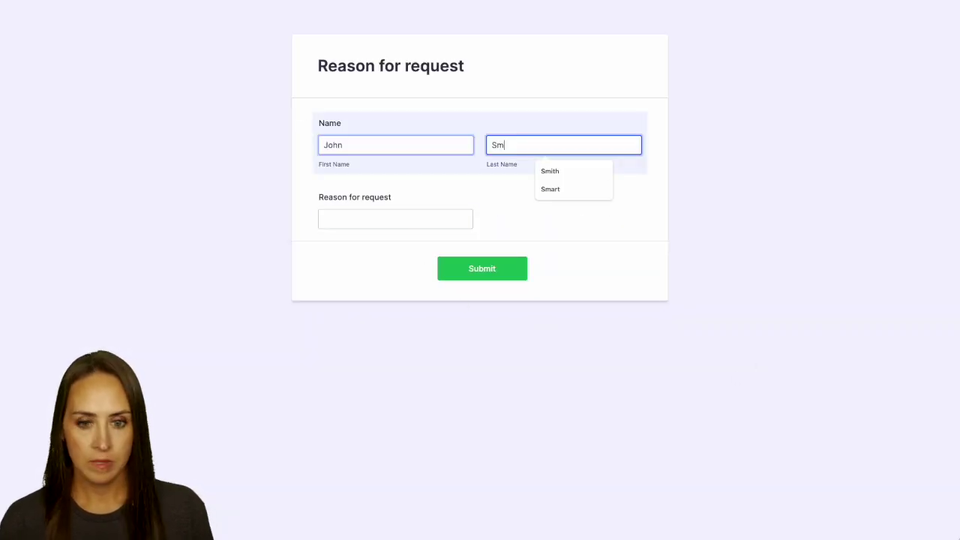
{"action": "type", "text": "ith"}
{"action": "key", "text": "Tab"}
{"action": "type", "text": "Aged furniture"}
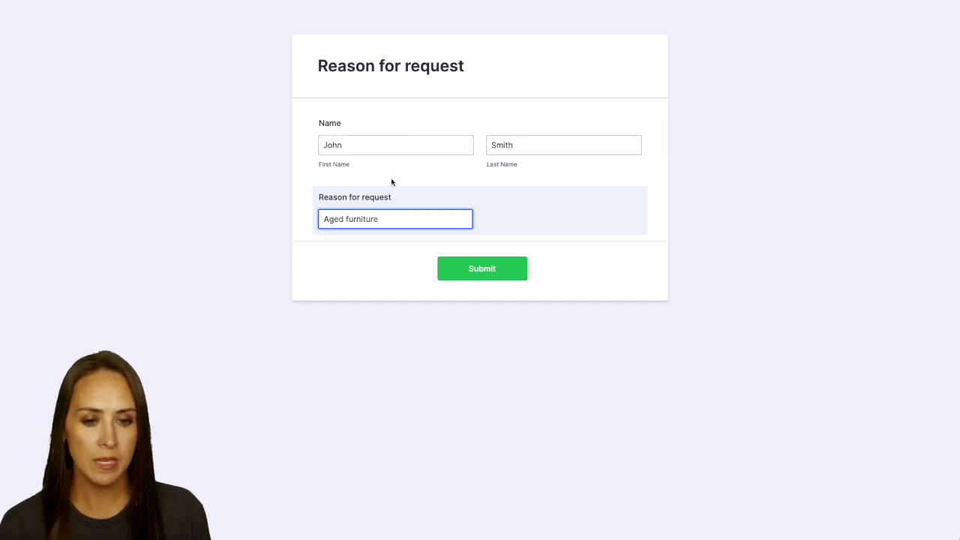
{"action": "left_click", "coordinate": [508, 268]}
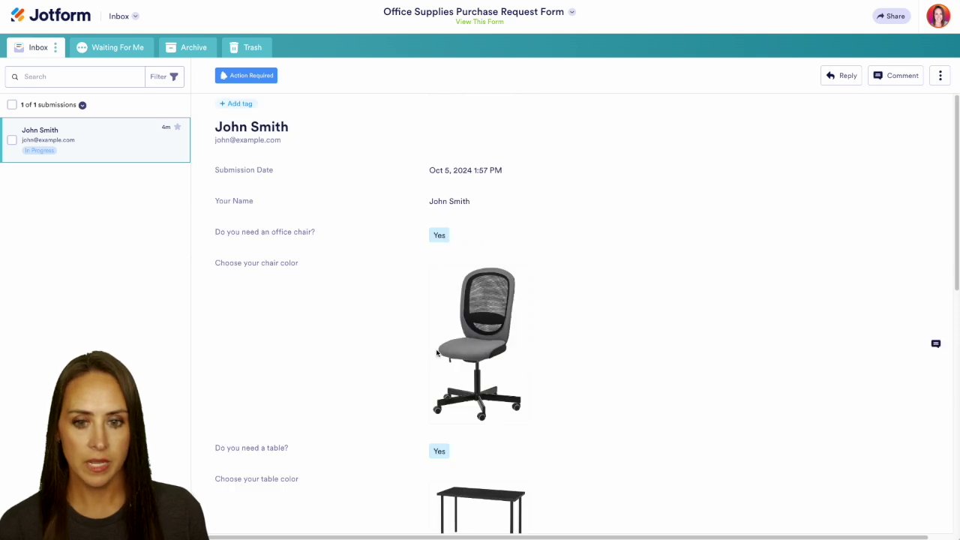
Approve the COO Approval step with a drawn signature so the request shows Approved
{"action": "scroll", "coordinate": [437, 353], "scroll_direction": "down", "scroll_amount": 10}
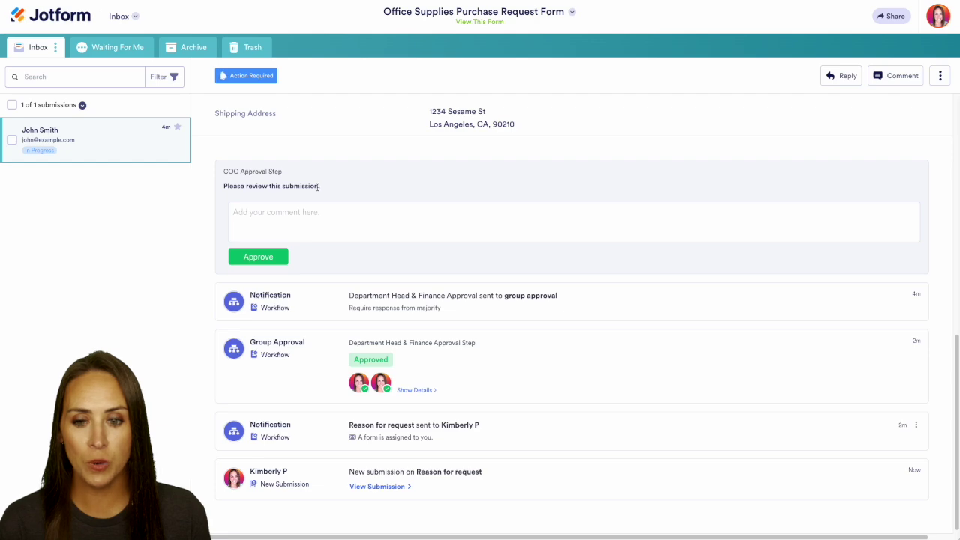
{"action": "left_click", "coordinate": [258, 258]}
{"action": "mouse_move", "coordinate": [526, 286]}
{"action": "left_mouse_down"}
{"action": "mouse_move", "coordinate": [463, 290]}
{"action": "mouse_move", "coordinate": [607, 266]}
{"action": "left_mouse_up"}
{"action": "left_click", "coordinate": [601, 353]}
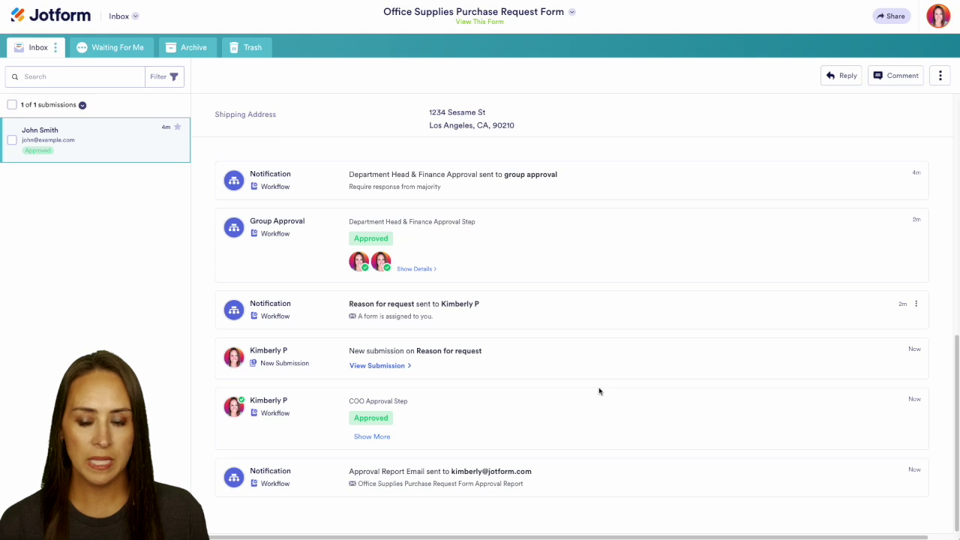
{"action": "scroll", "coordinate": [599, 391], "scroll_direction": "up", "scroll_amount": 10}
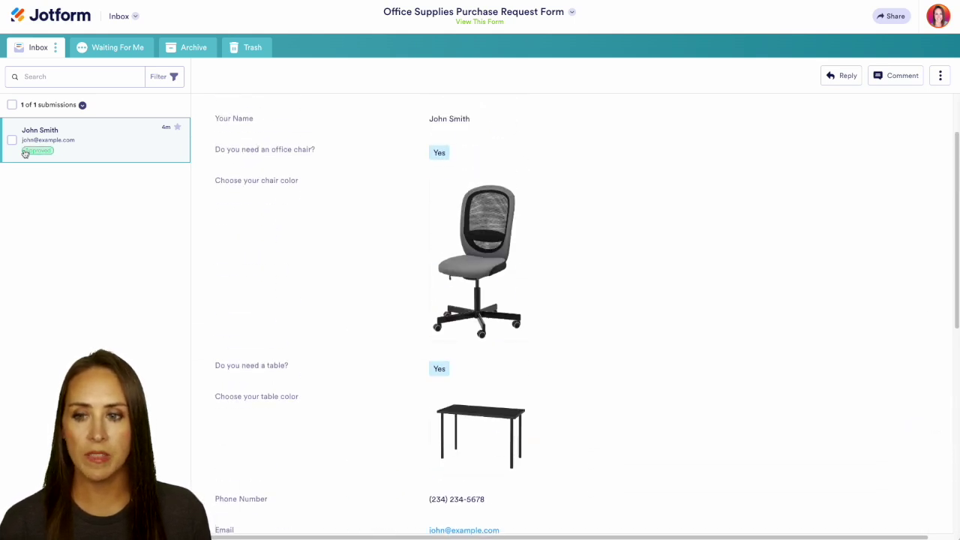